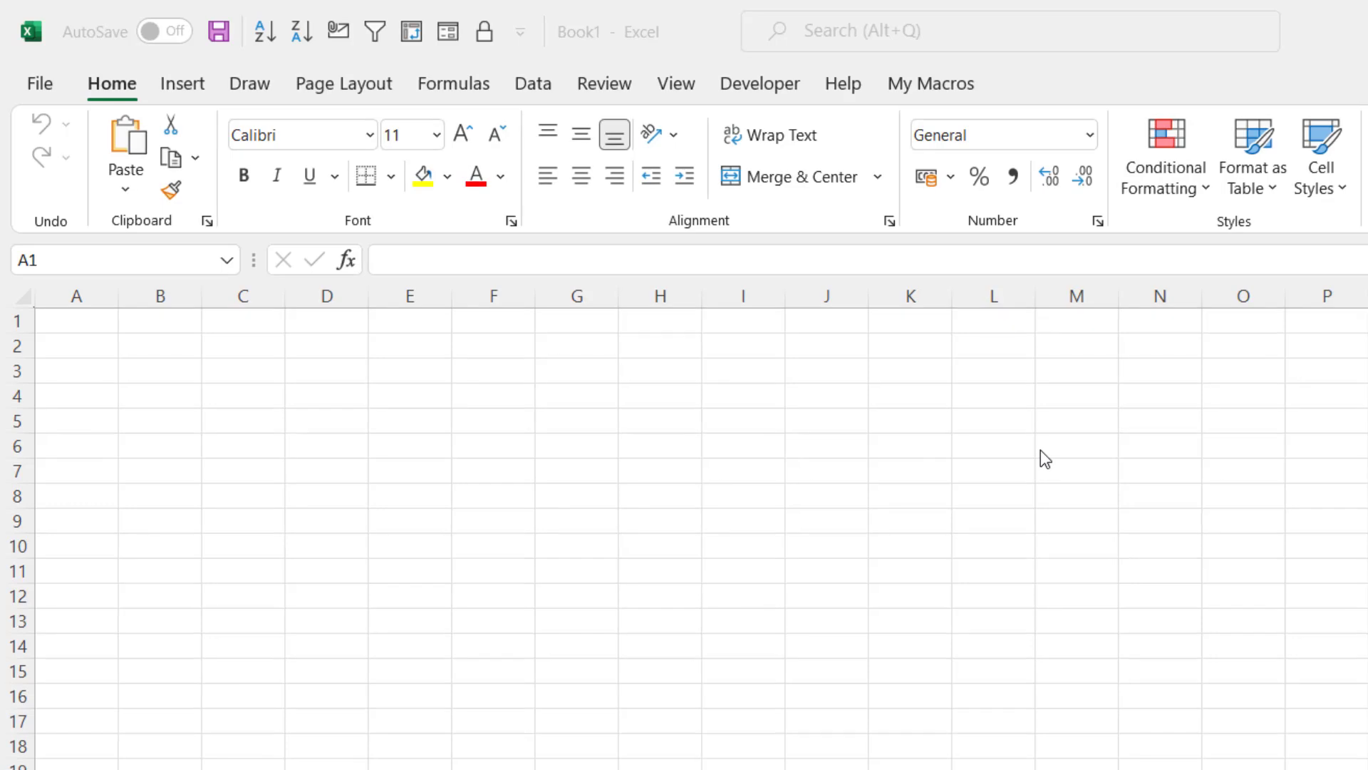
# Show the View ribbon's workbook view options for the blank Book1 workbook.
pyautogui.click(675, 84)
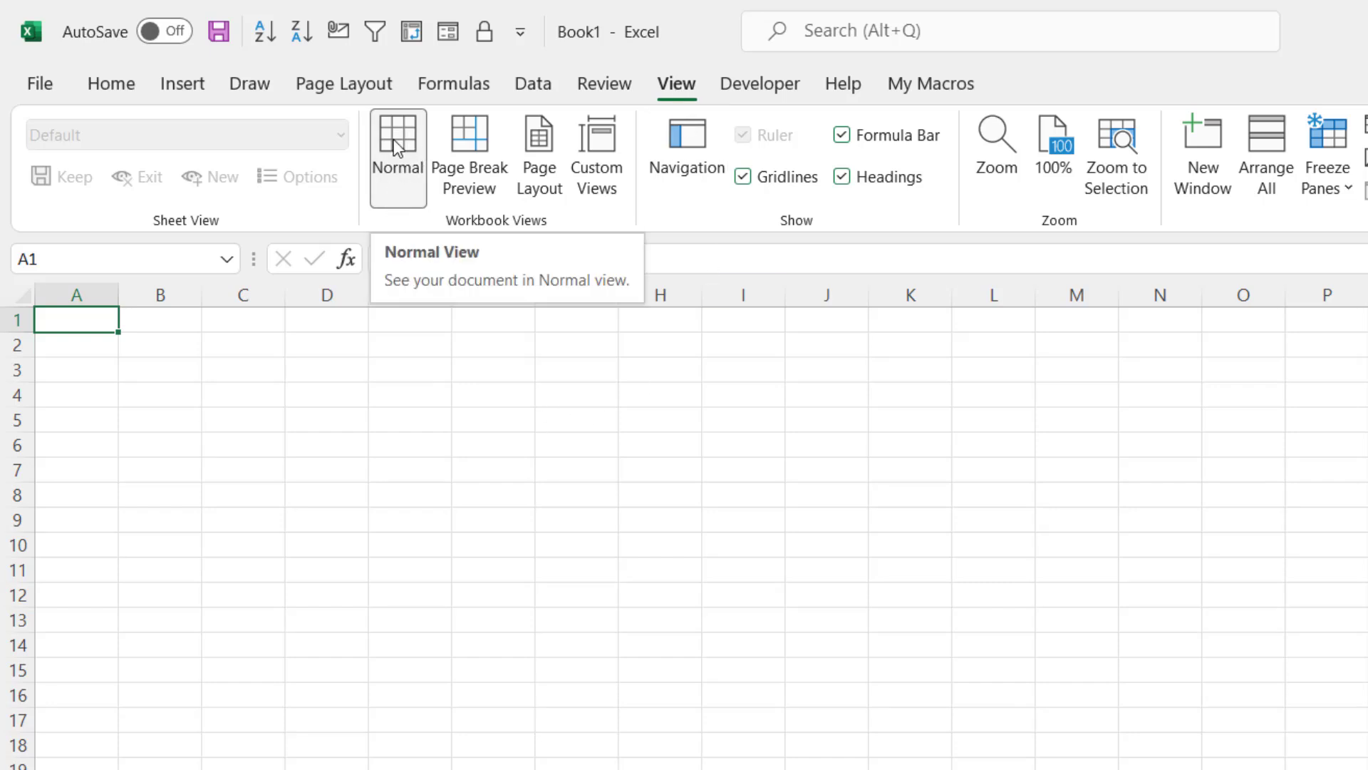
# Switch the sheet to Page Layout view and set column F's width to 3cm.
pyautogui.click(541, 173)
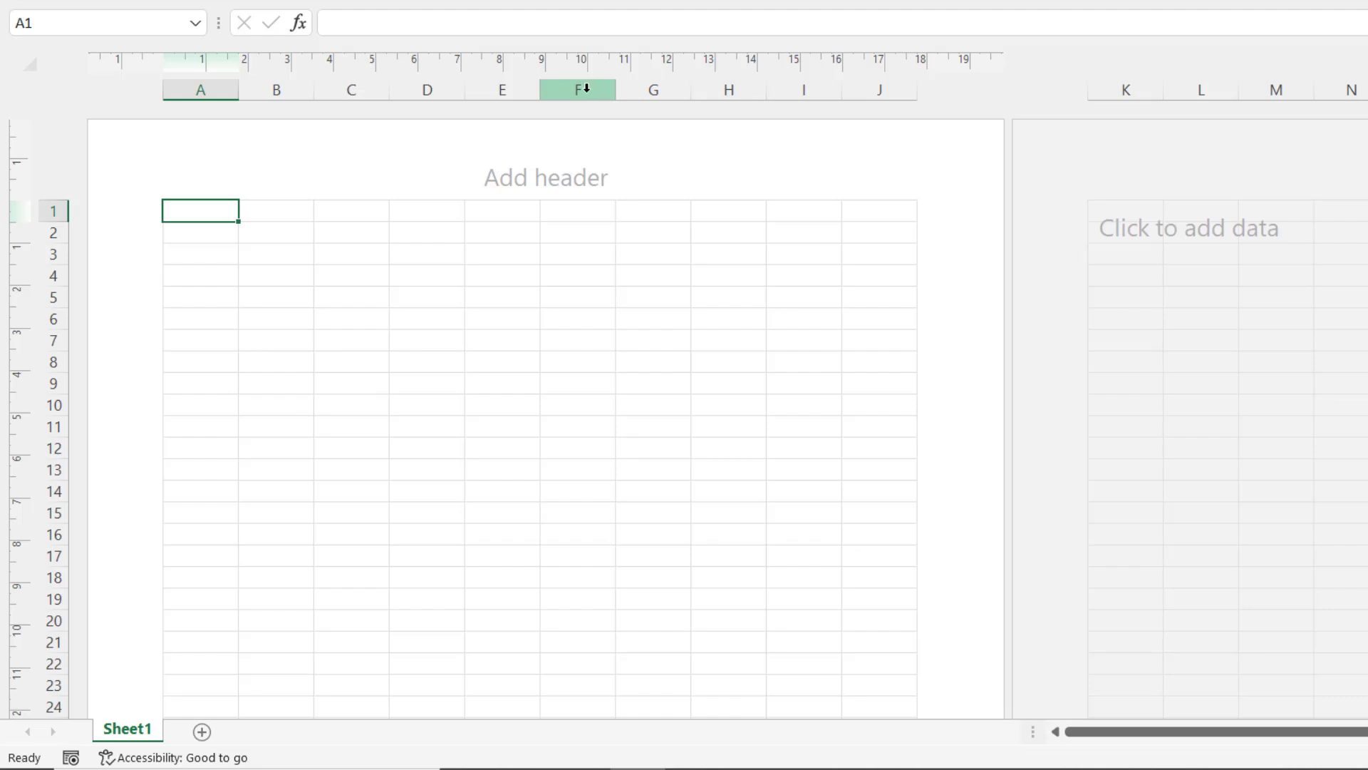
pyautogui.rightClick(577, 88)
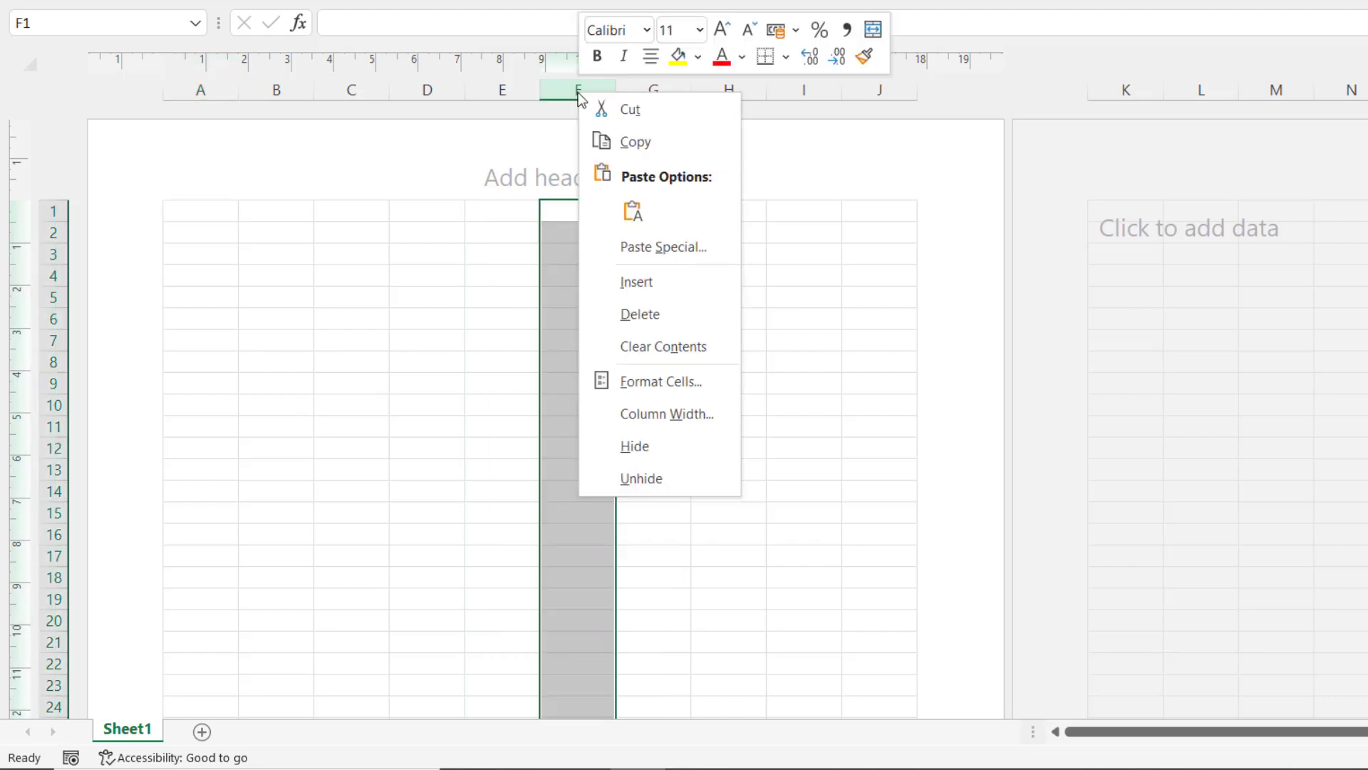
pyautogui.click(658, 414)
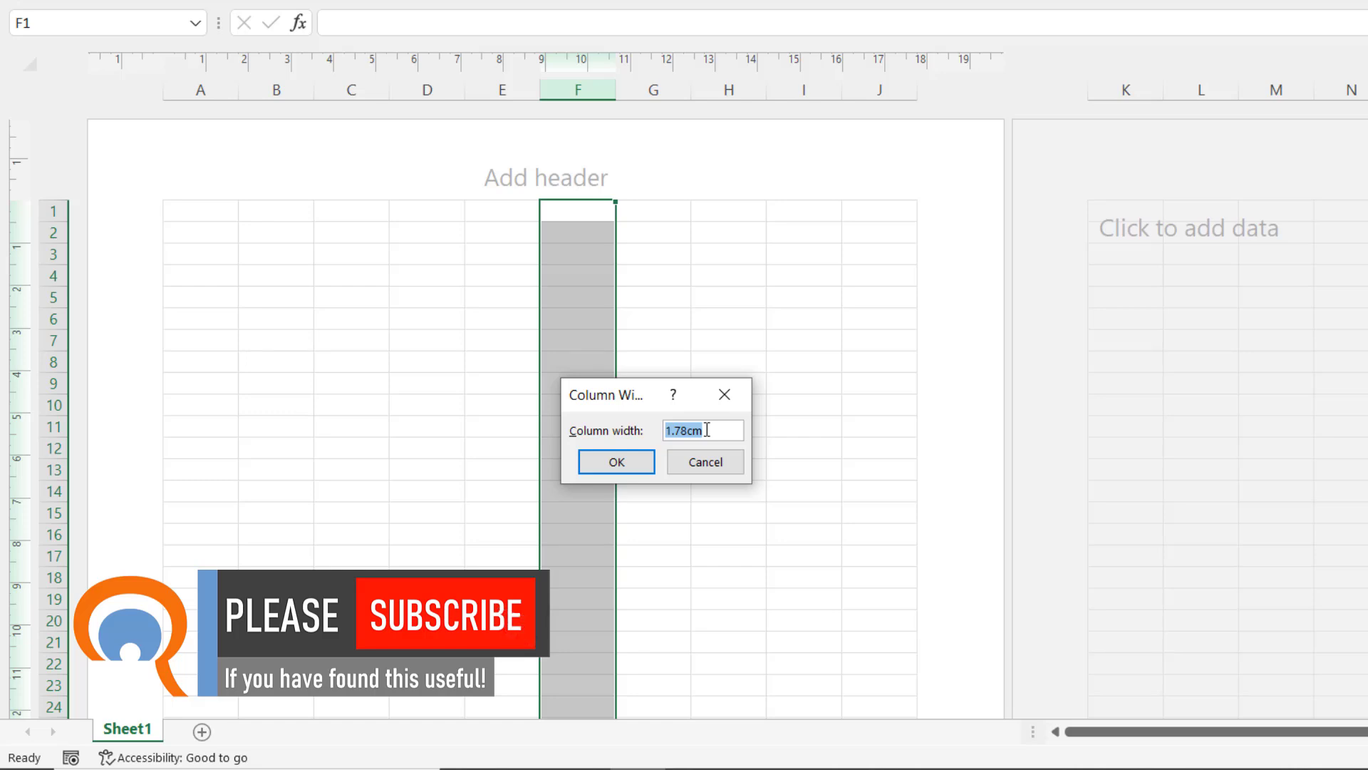
pyautogui.write('3cm')
pyautogui.click(618, 460)
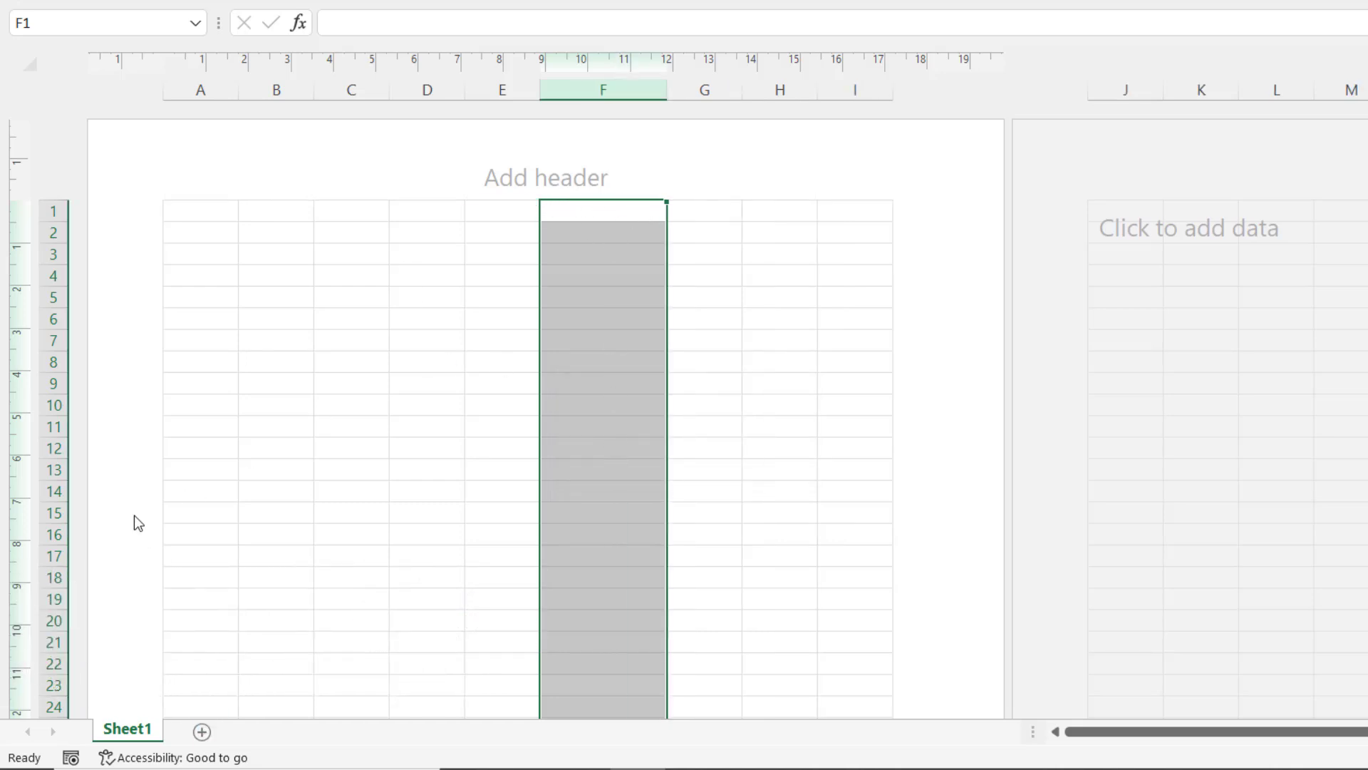
# Change row 7's height from 0.51cm to 1in, then select cell A6.
pyautogui.click(52, 339)
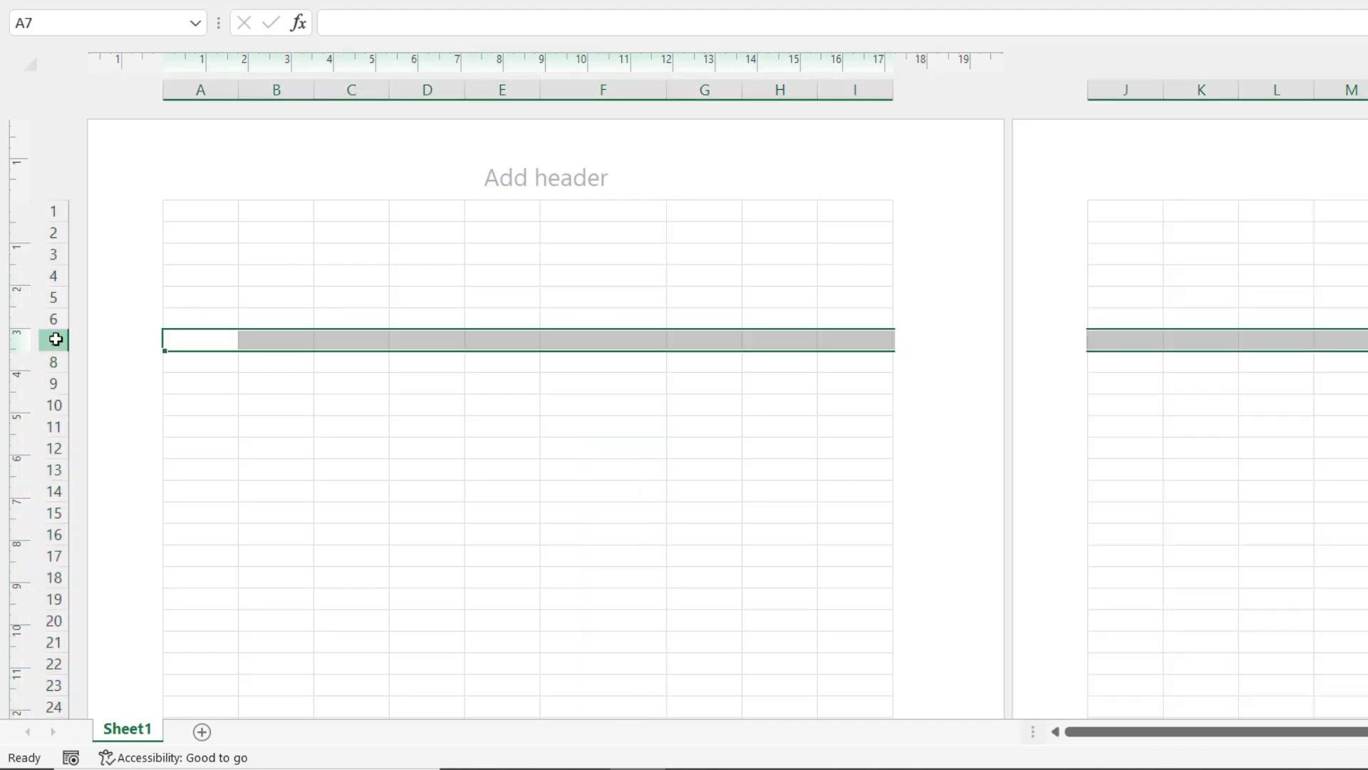
pyautogui.rightClick(52, 340)
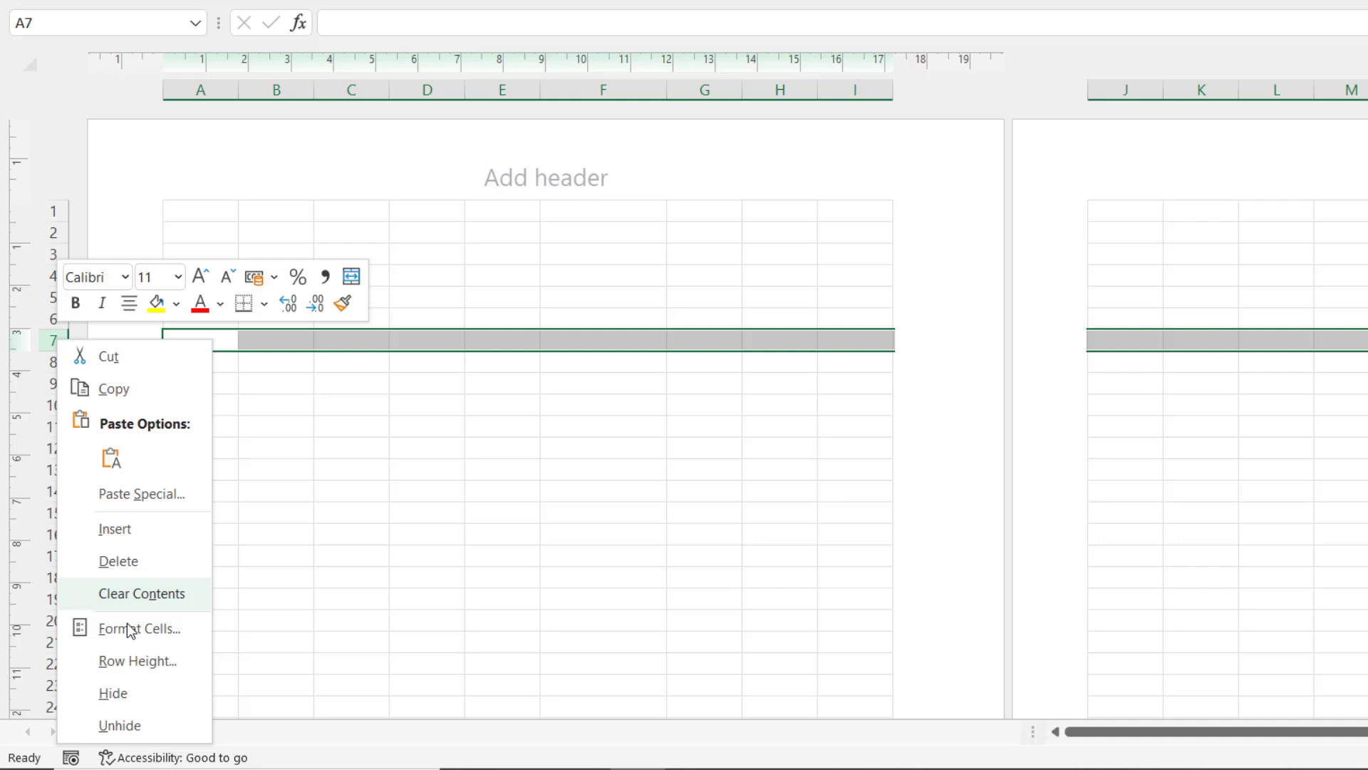
pyautogui.click(137, 661)
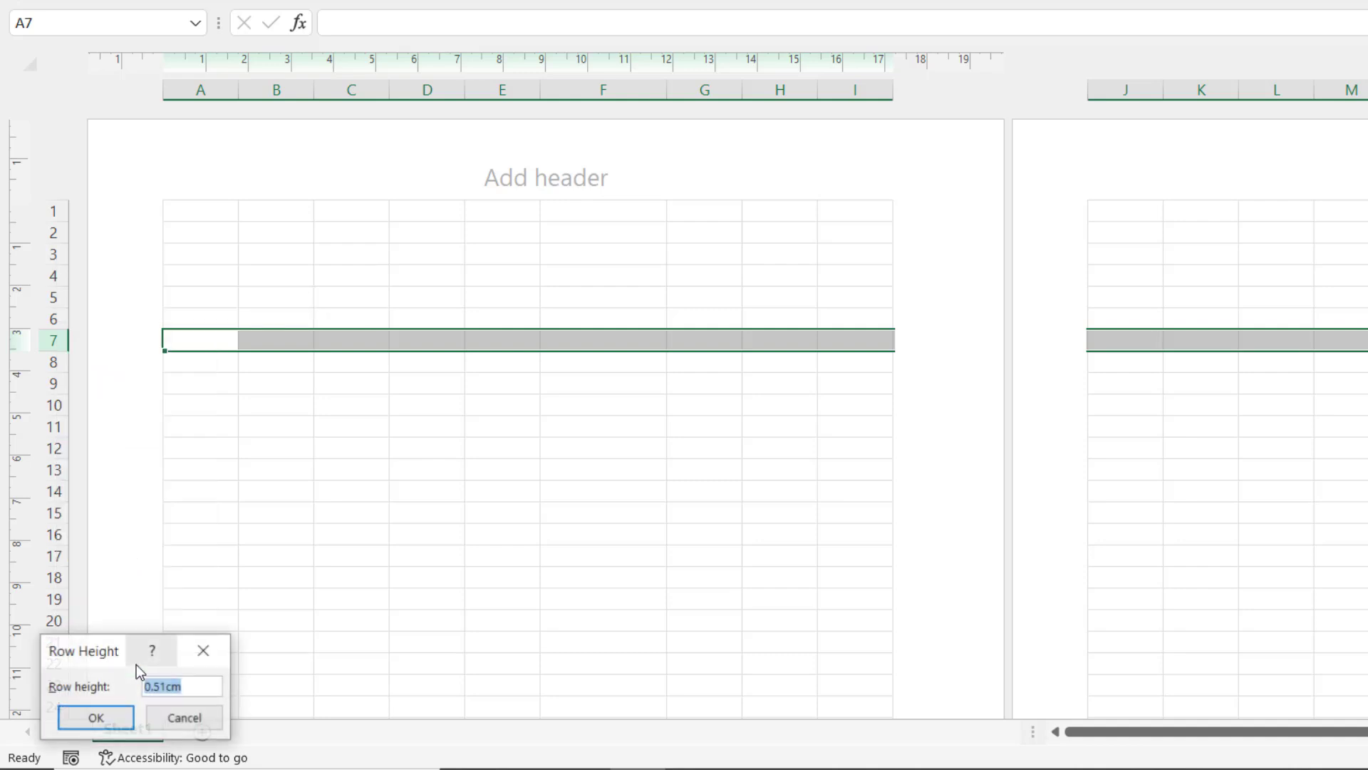
pyautogui.click(181, 684)
pyautogui.moveTo(183, 684); pyautogui.dragTo(126, 673)
pyautogui.press('BackSpace')
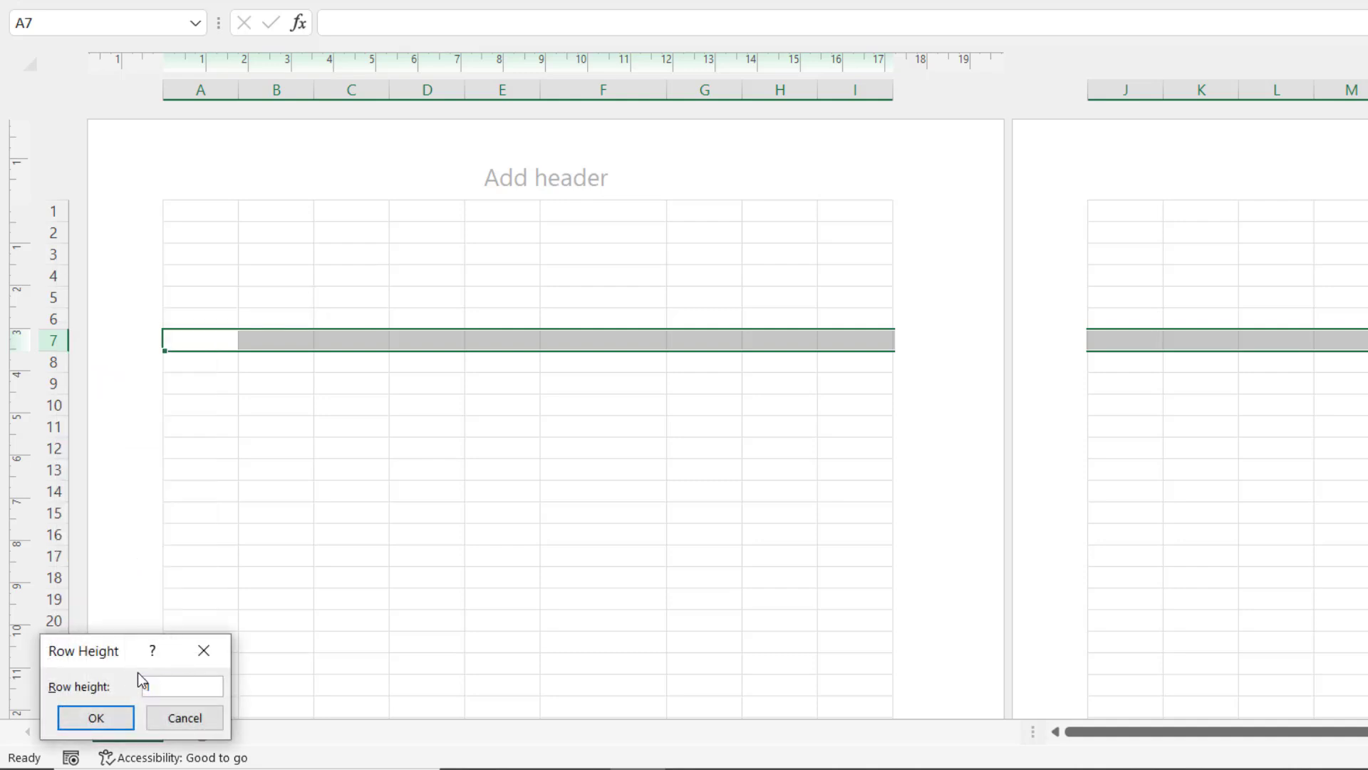
pyautogui.write('1in')
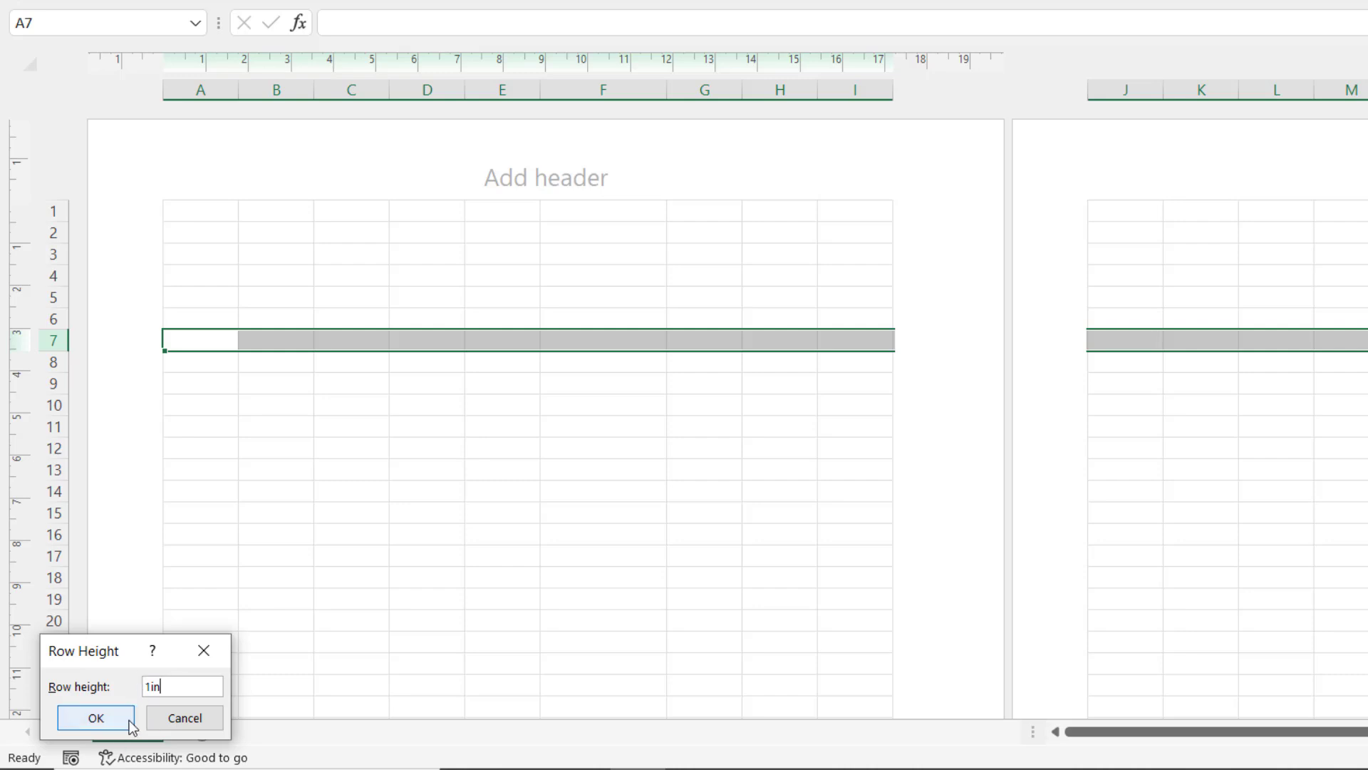
pyautogui.click(113, 718)
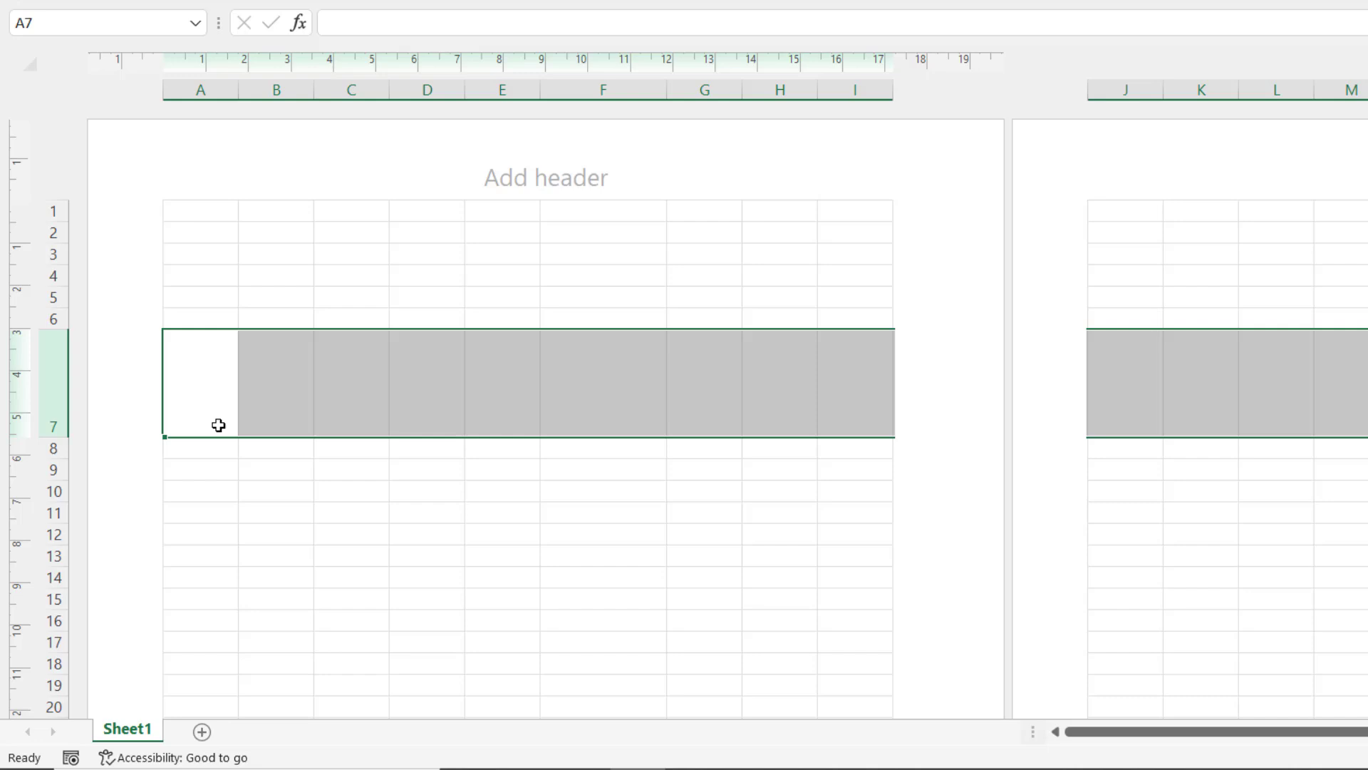
pyautogui.click(220, 275)
pyautogui.click(221, 325)
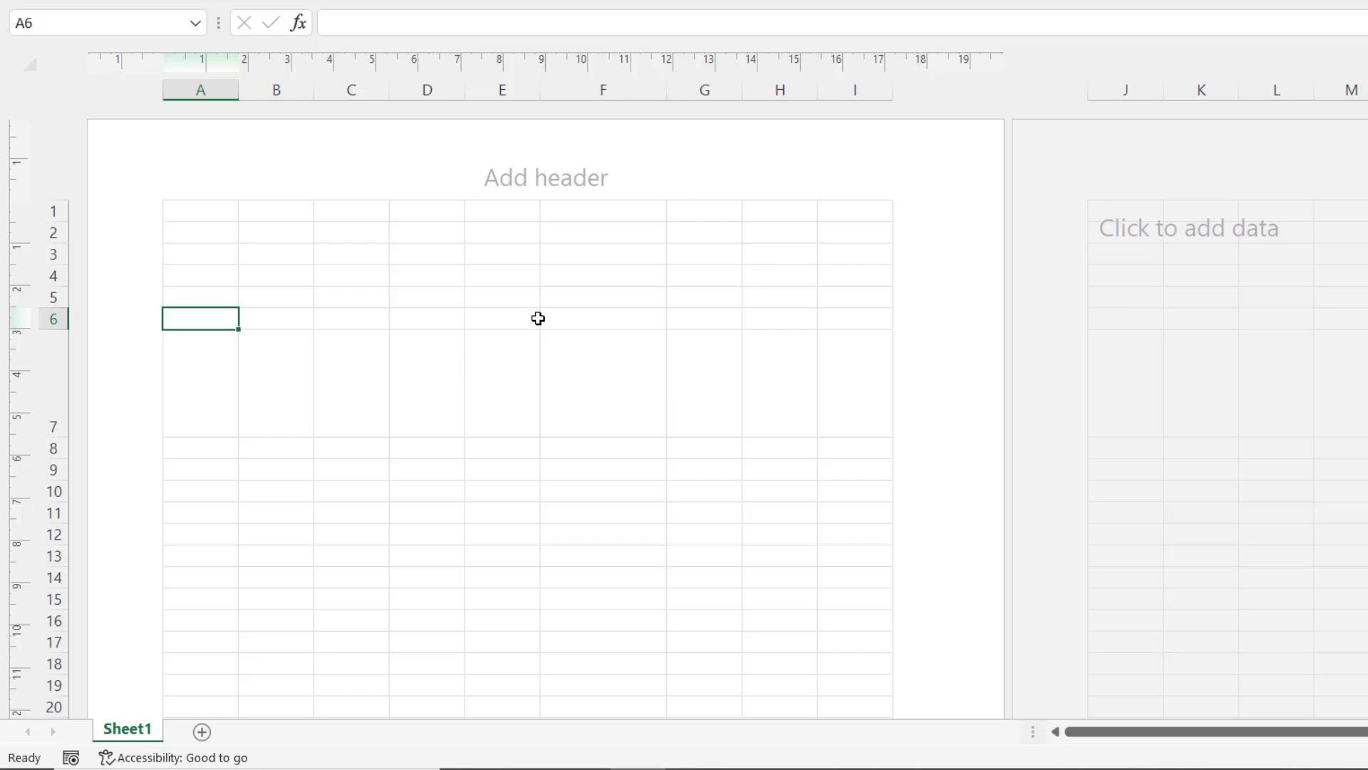
# Select the whole sheet and set every column's width to 2.5cm.
pyautogui.click(25, 65)
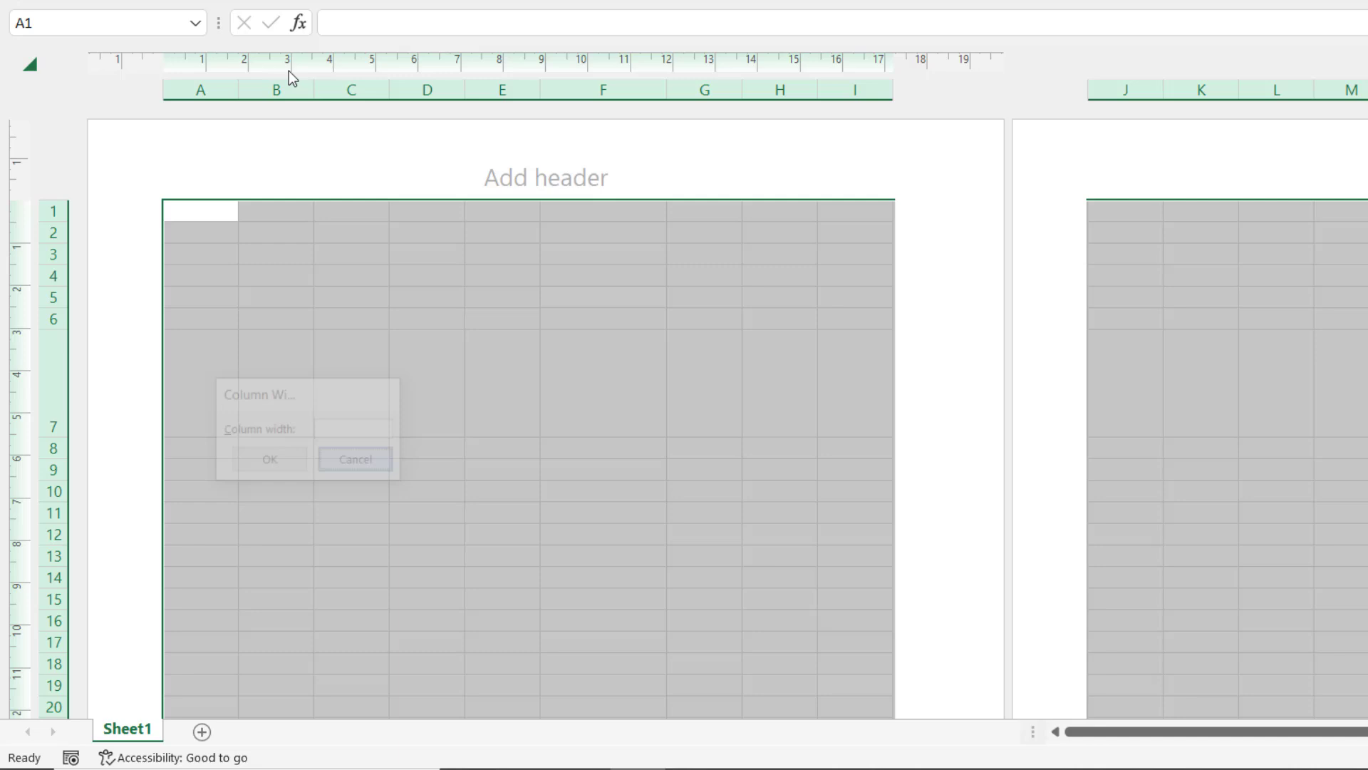
pyautogui.rightClick(378, 87)
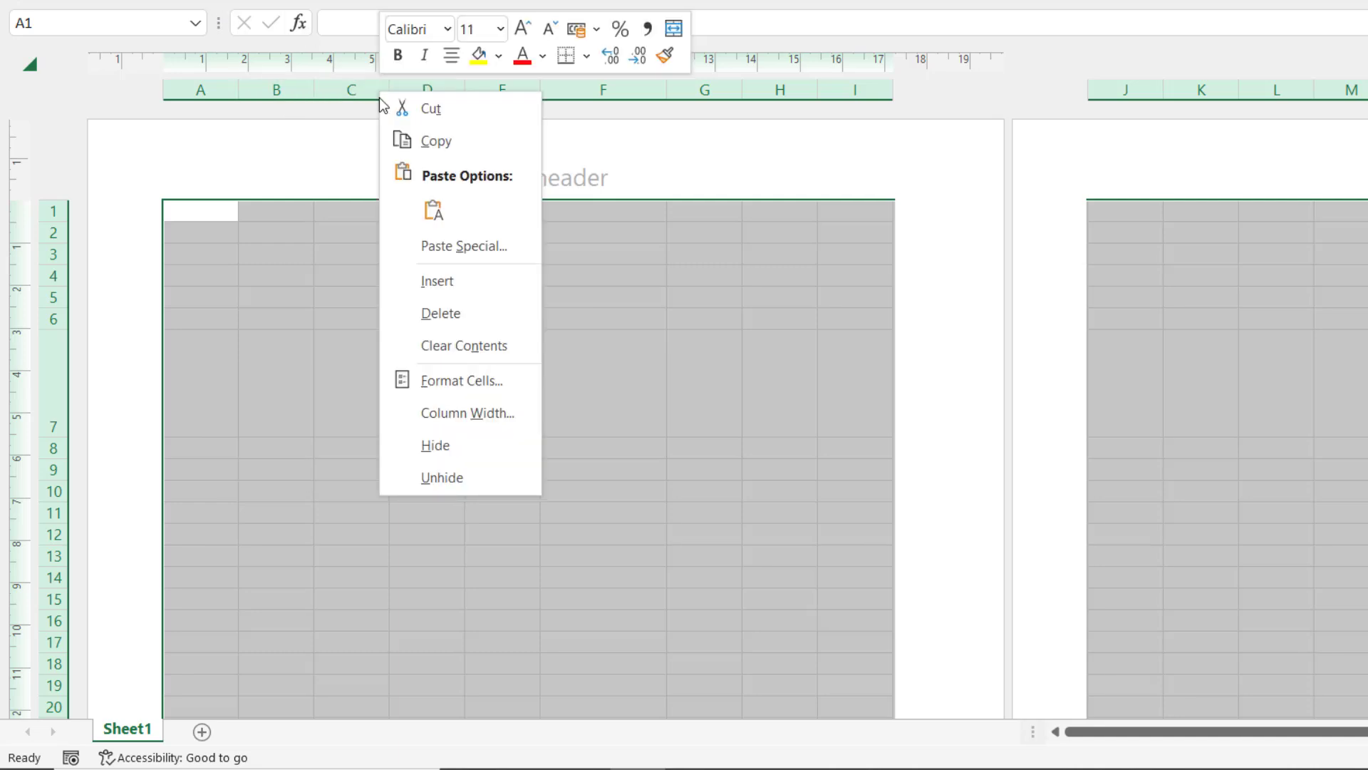
pyautogui.click(464, 415)
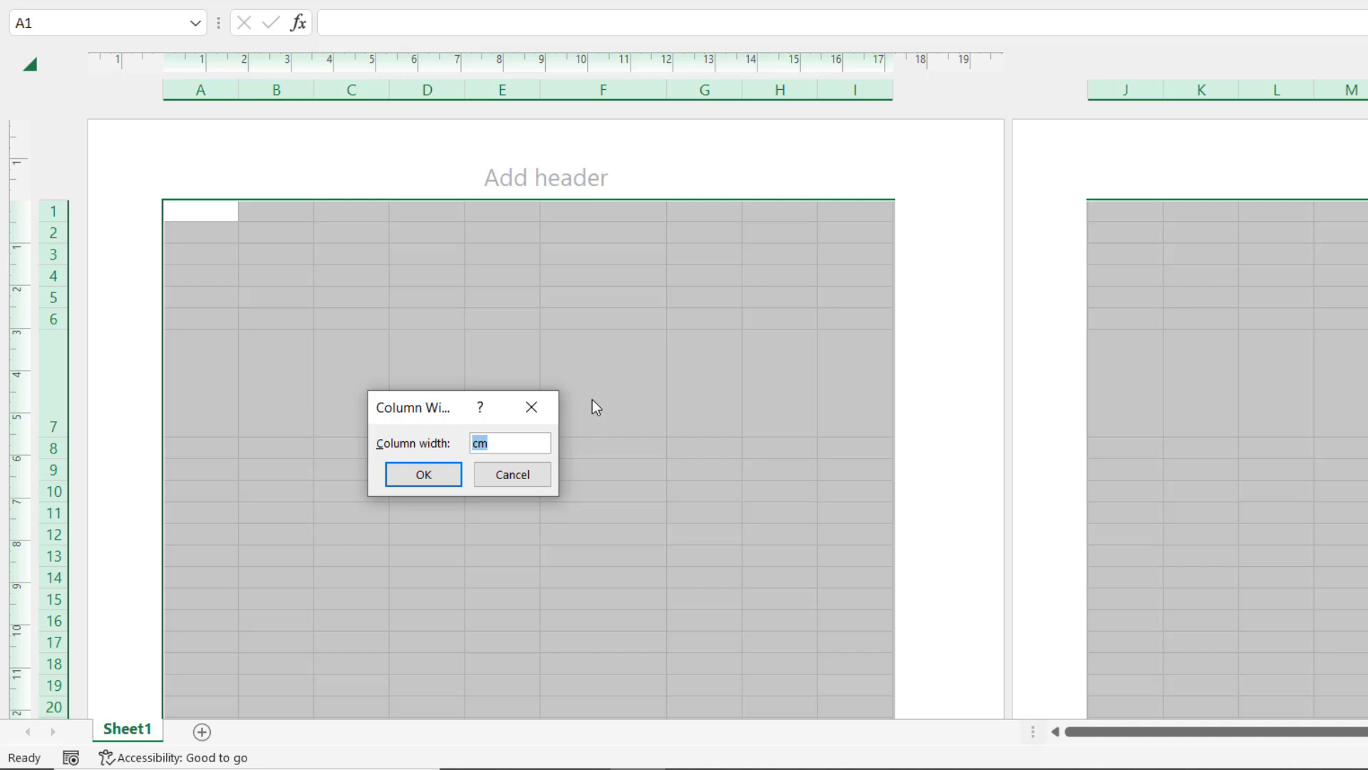
pyautogui.write('2.5cm')
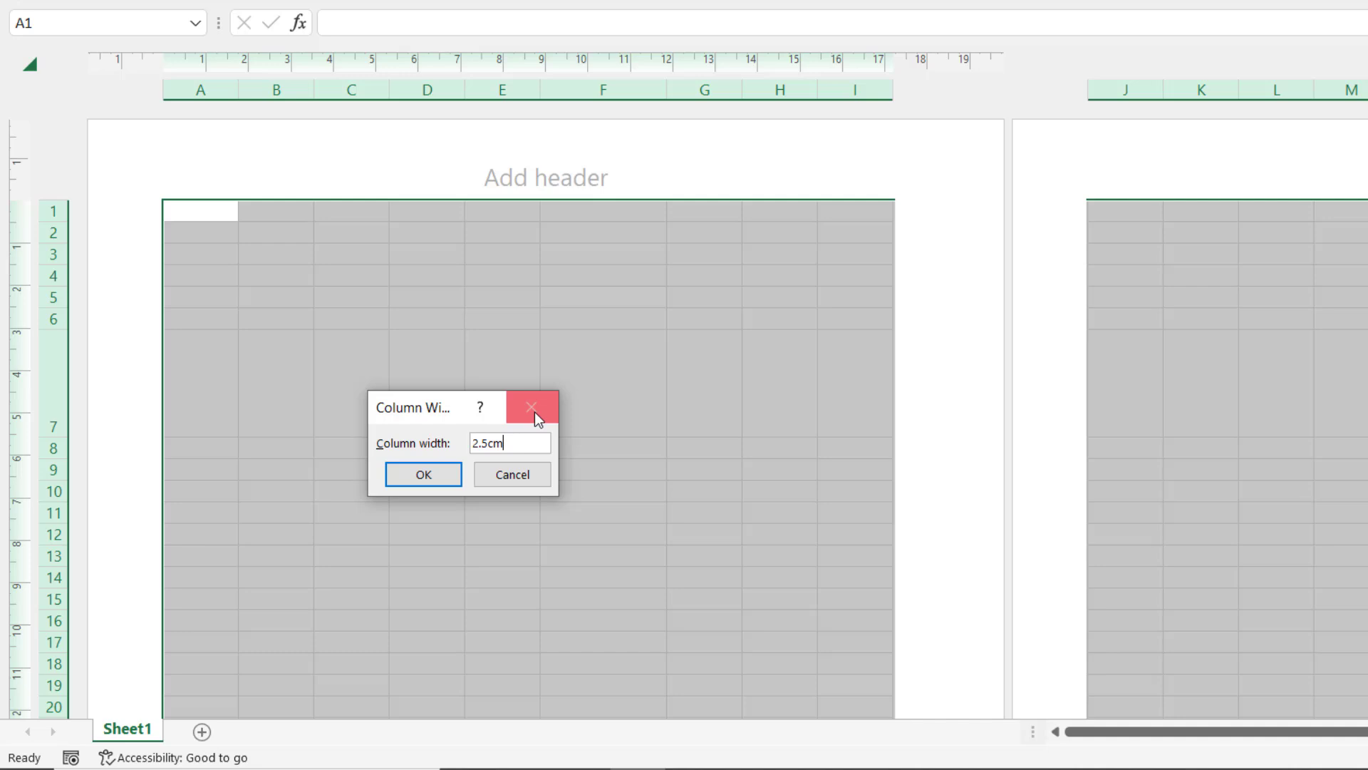
pyautogui.click(455, 486)
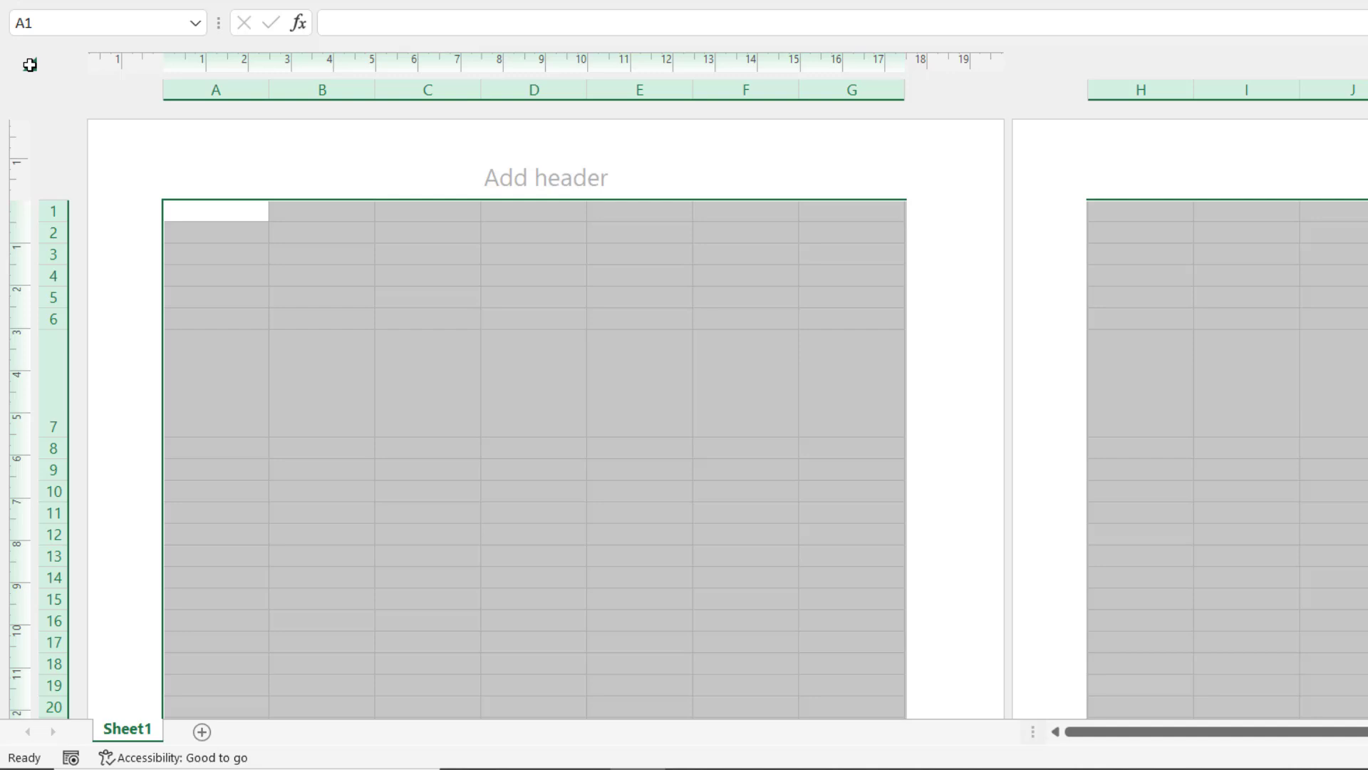
# Set the height of every row to 1.
pyautogui.rightClick(53, 470)
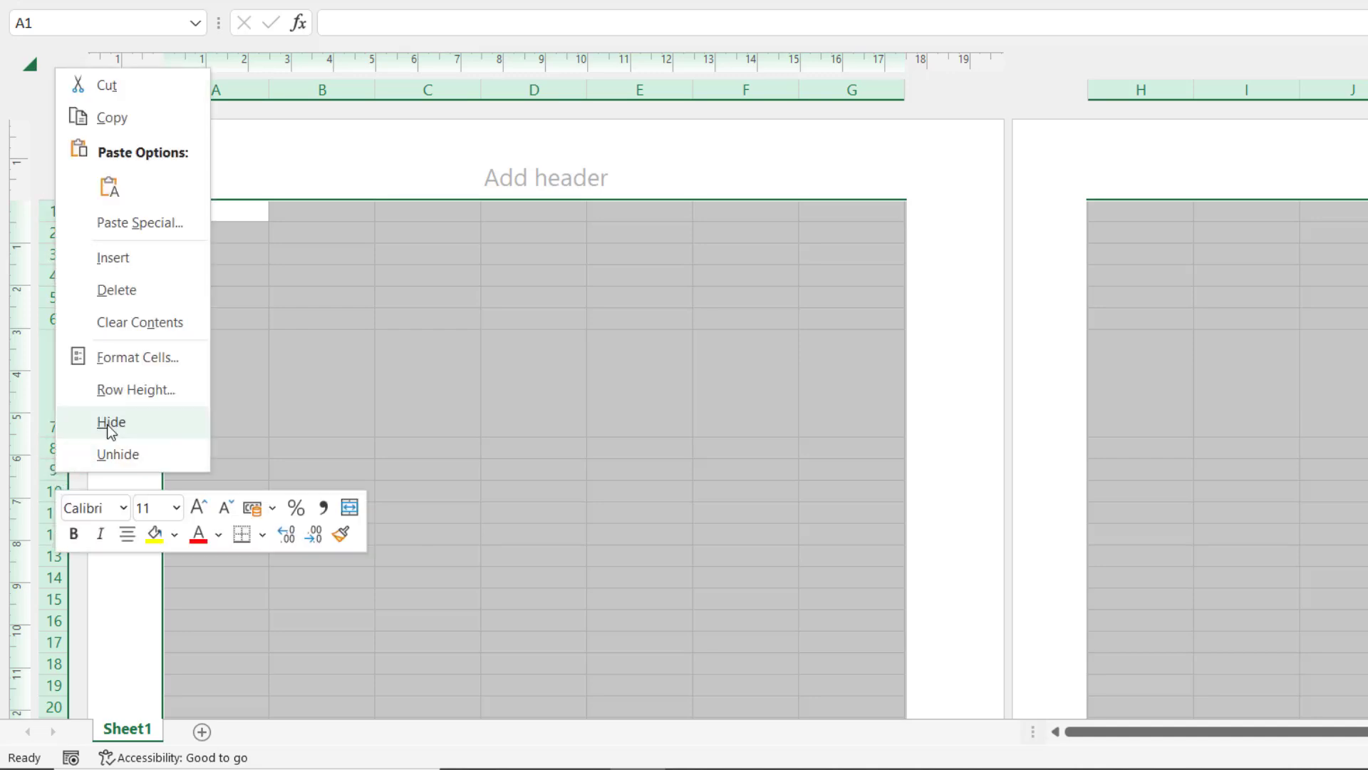
pyautogui.click(136, 389)
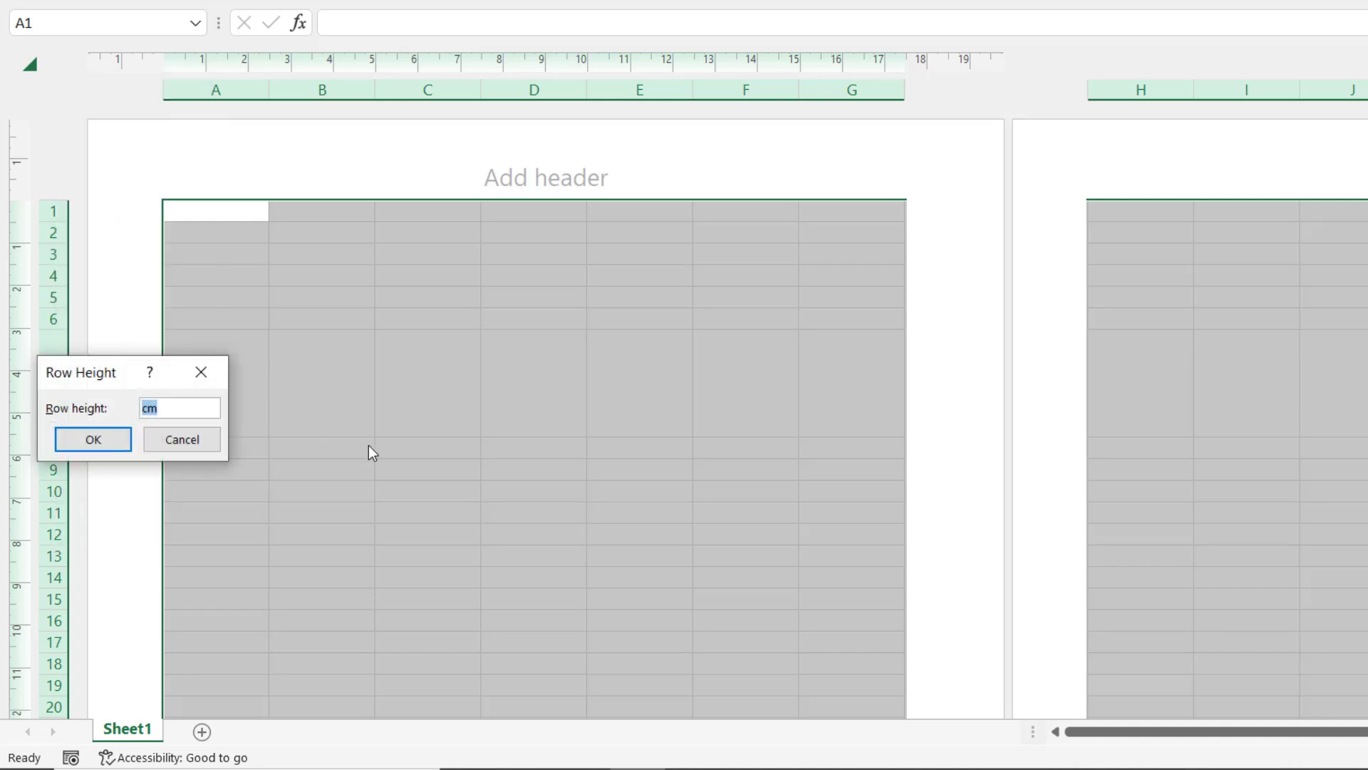
pyautogui.write('1in')
pyautogui.click(113, 439)
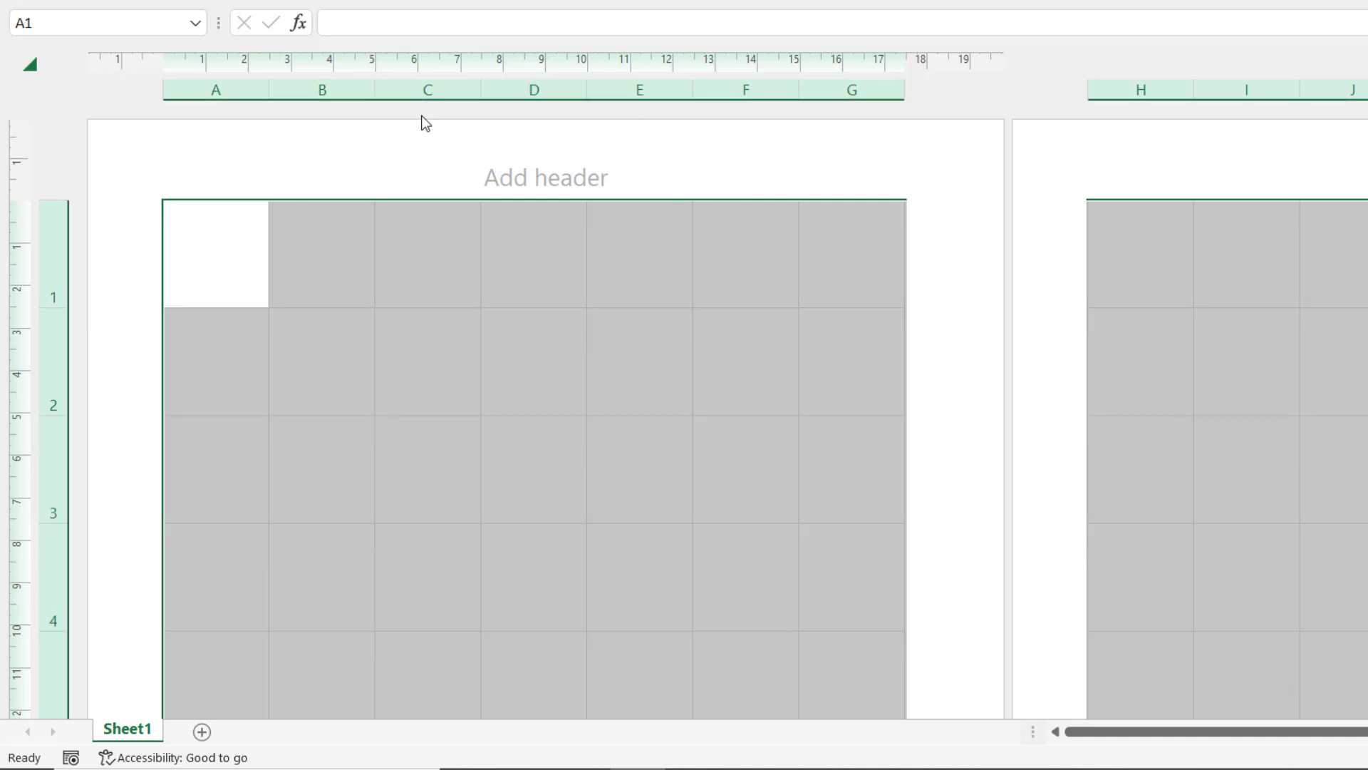
# Check column C's 2.5cm width and row 3's 2.54cm height without changing them.
pyautogui.click(436, 91)
pyautogui.rightClick(436, 91)
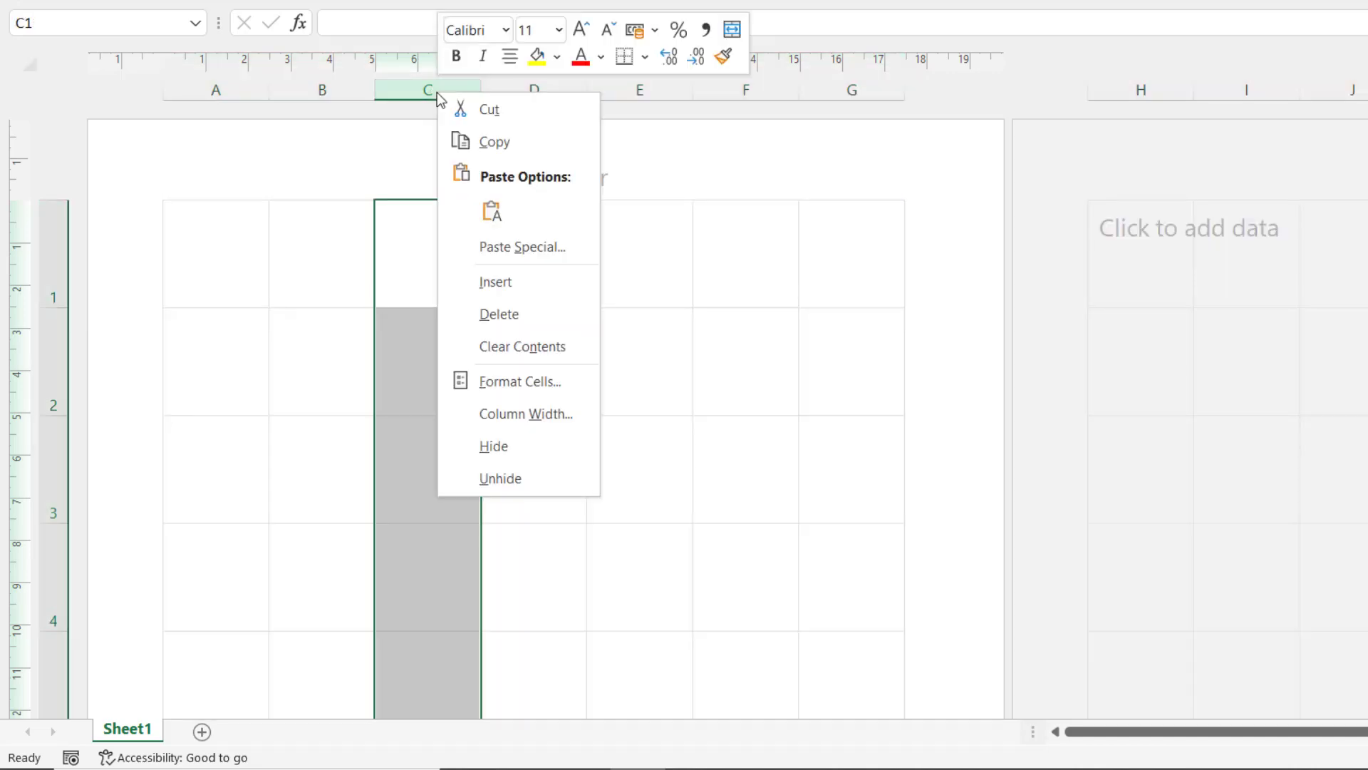
pyautogui.click(498, 413)
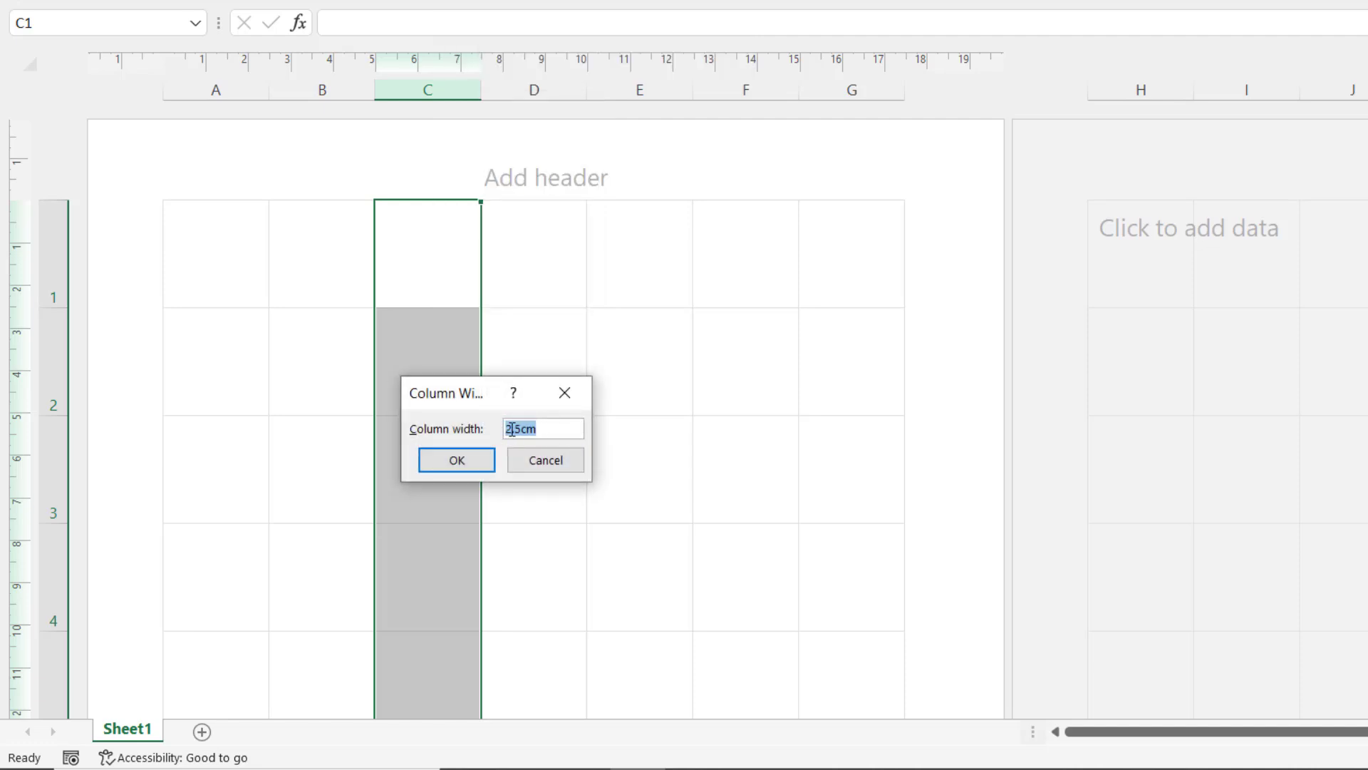
pyautogui.click(530, 462)
pyautogui.click(52, 456)
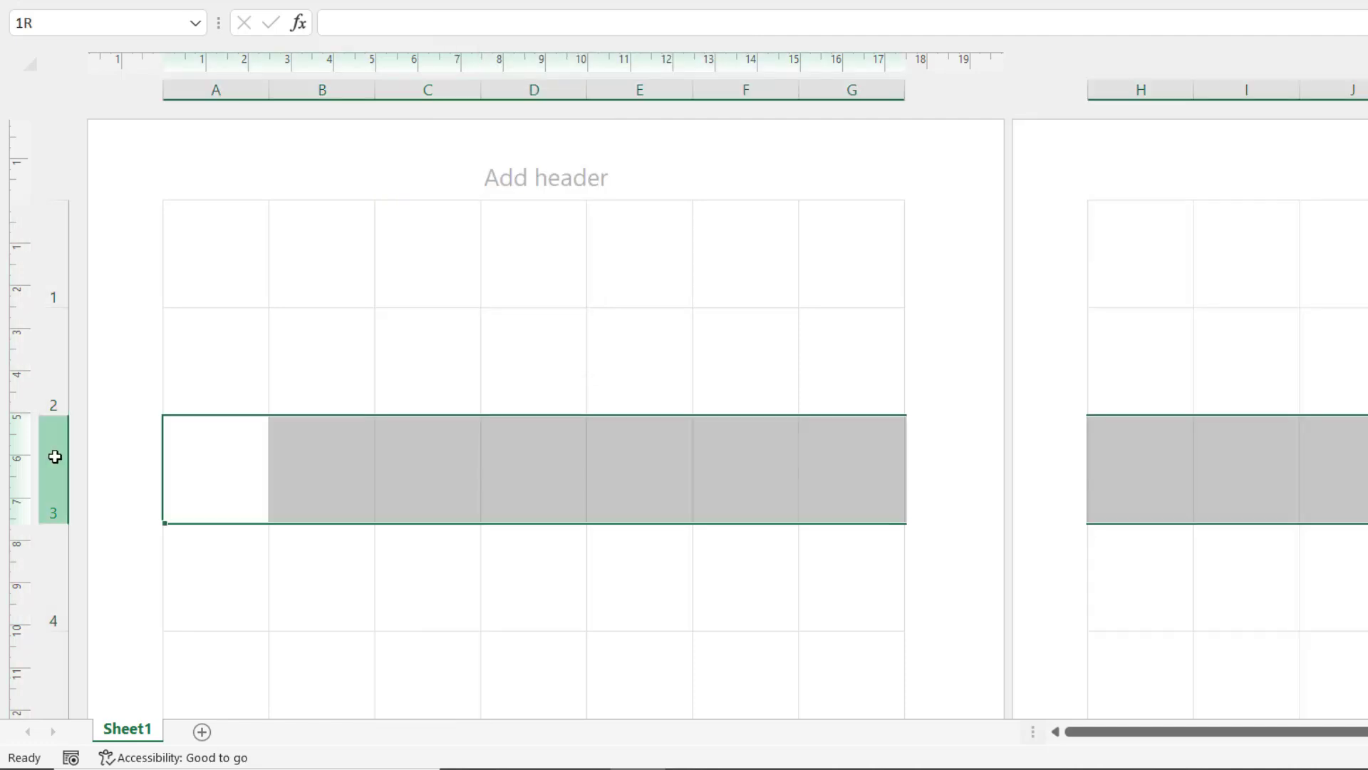
pyautogui.rightClick(52, 457)
pyautogui.click(134, 374)
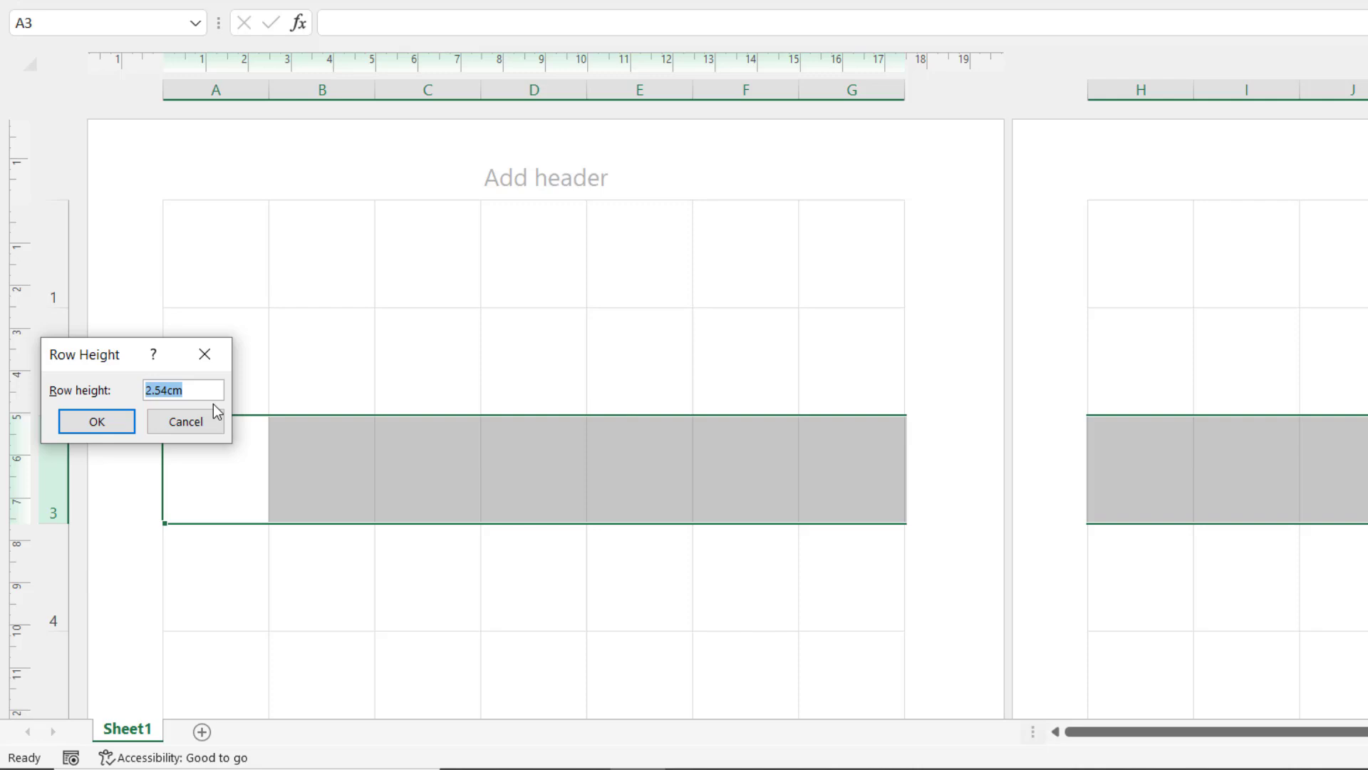
pyautogui.click(210, 417)
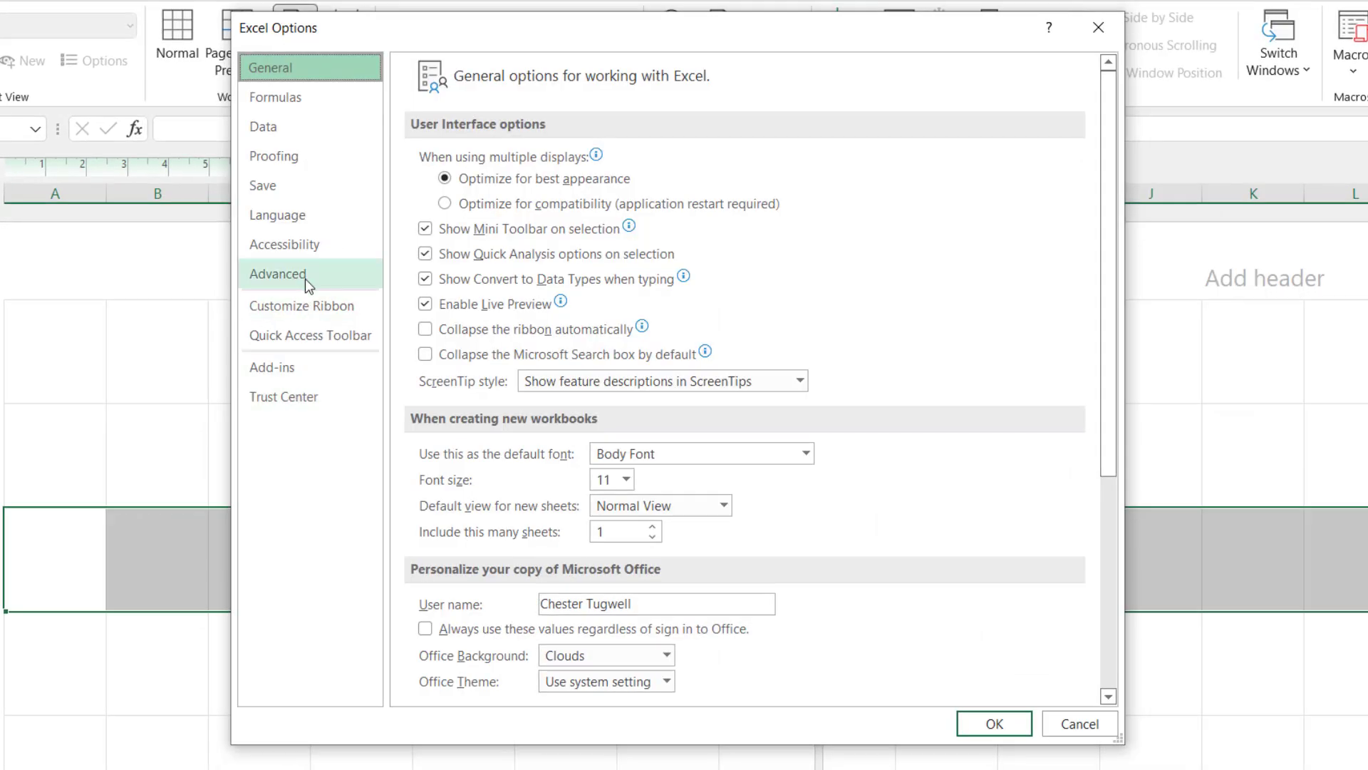
# Set Excel's ruler units to Inches in the Advanced options.
pyautogui.click(307, 276)
pyautogui.moveTo(1107, 168); pyautogui.dragTo(1088, 412)
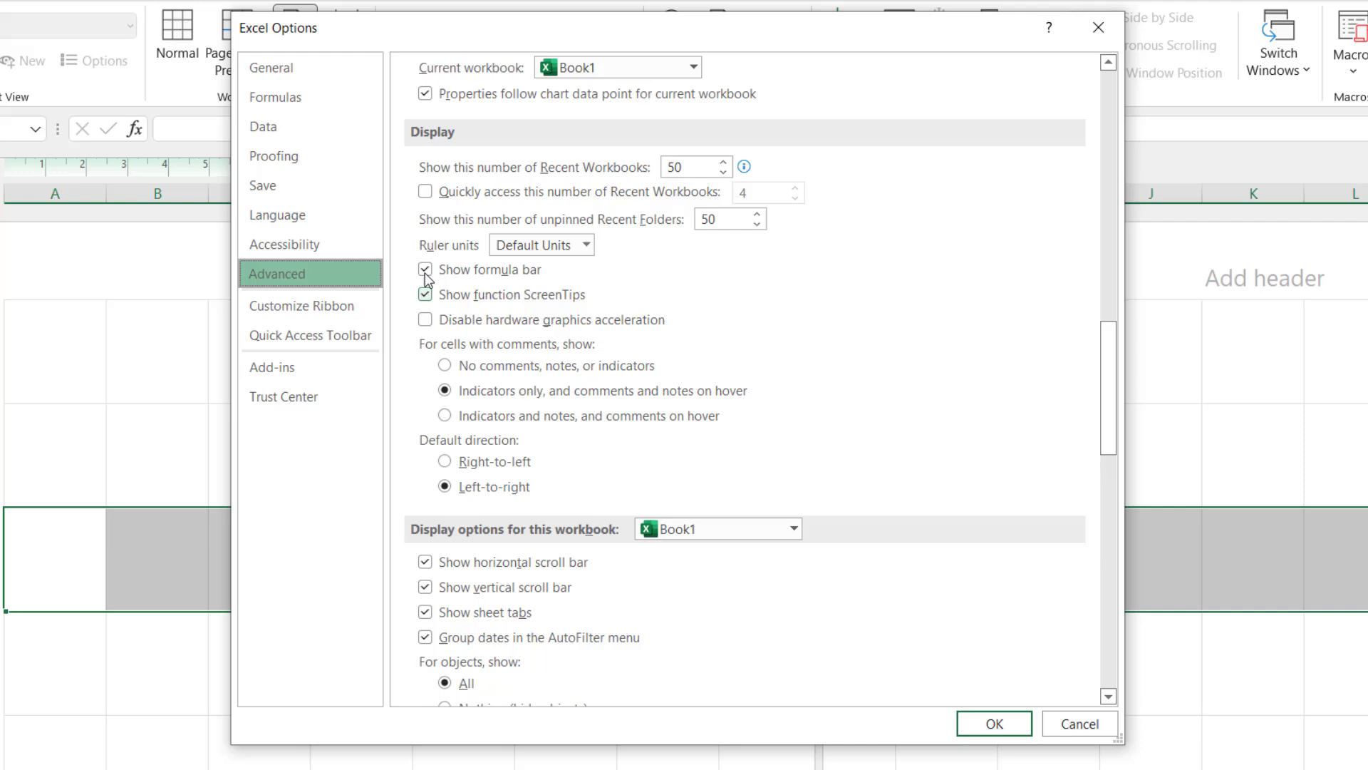
pyautogui.click(587, 246)
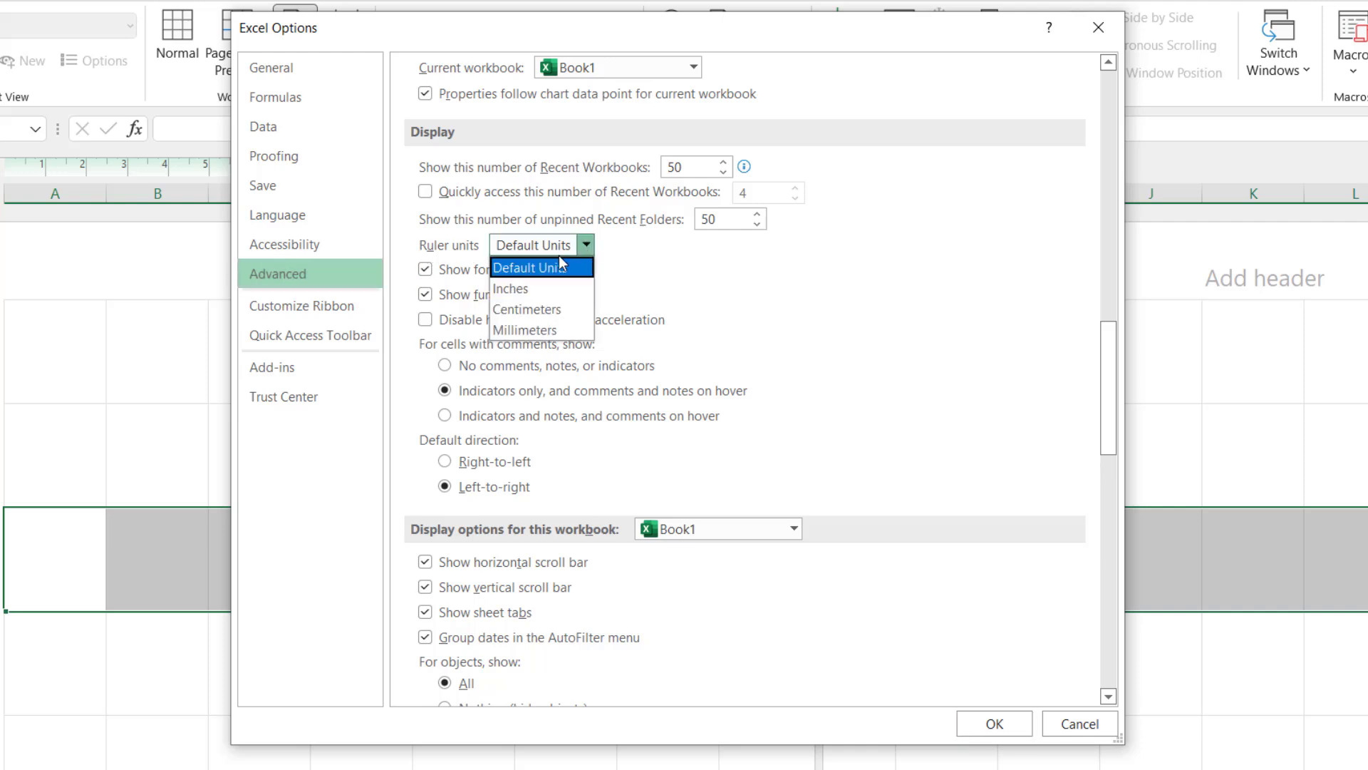
pyautogui.click(521, 288)
pyautogui.click(984, 723)
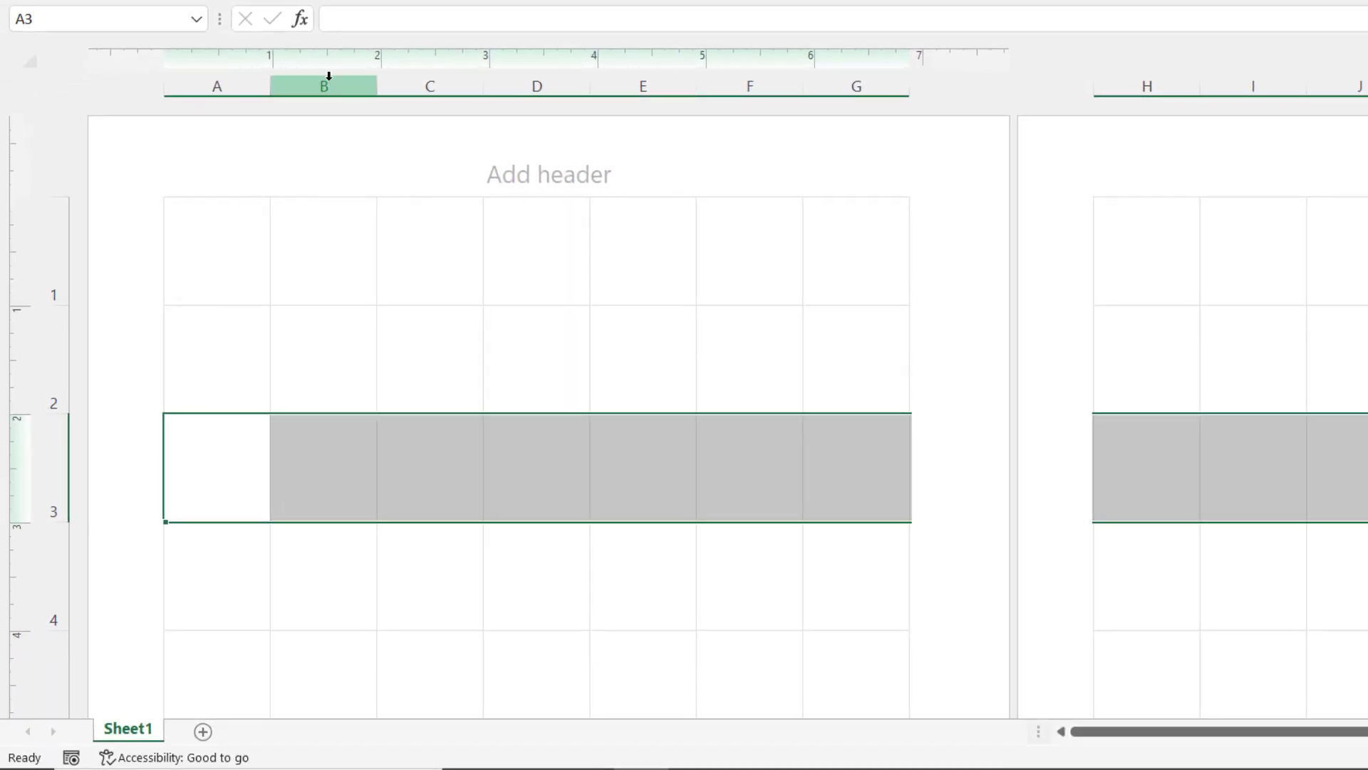
pyautogui.click(329, 76)
pyautogui.rightClick(327, 79)
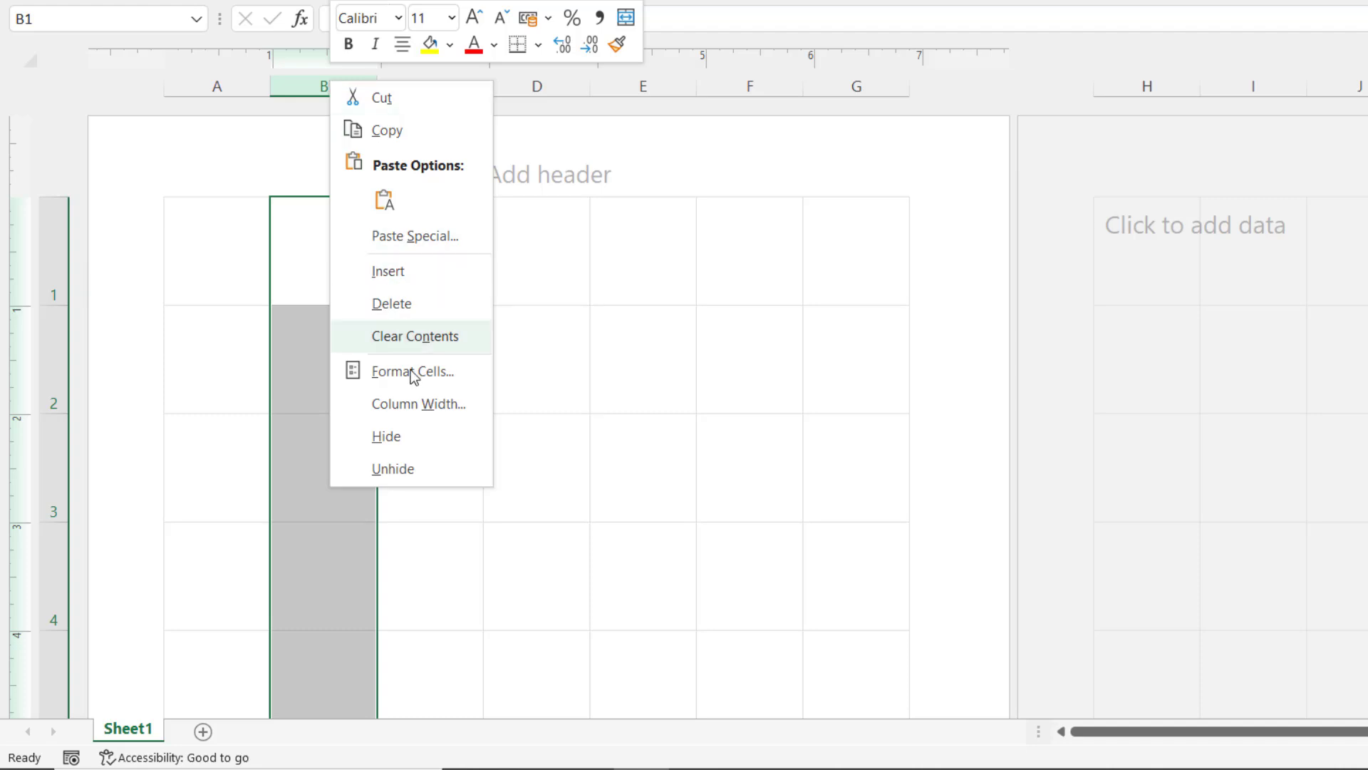
pyautogui.click(413, 403)
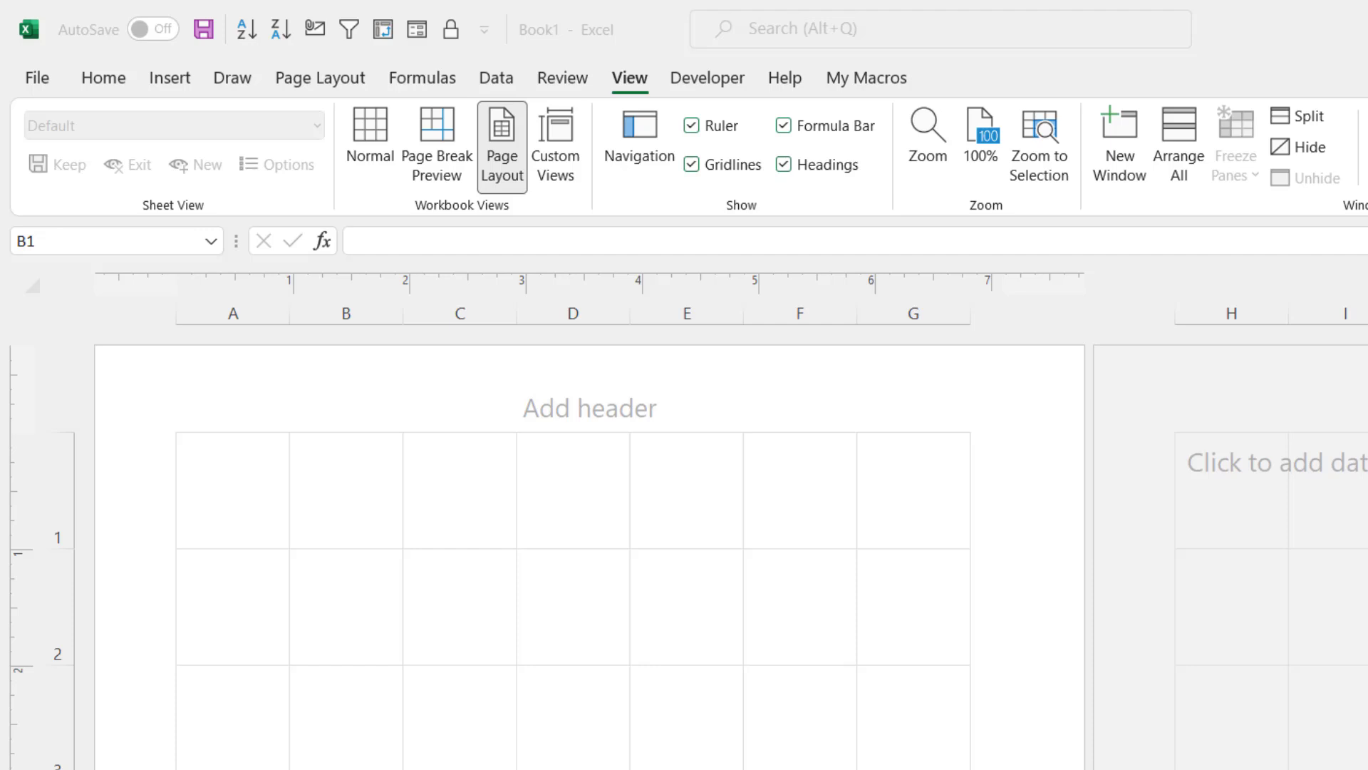
# Turn on printing of gridlines, then toggle the ruler off and back on.
pyautogui.click(285, 78)
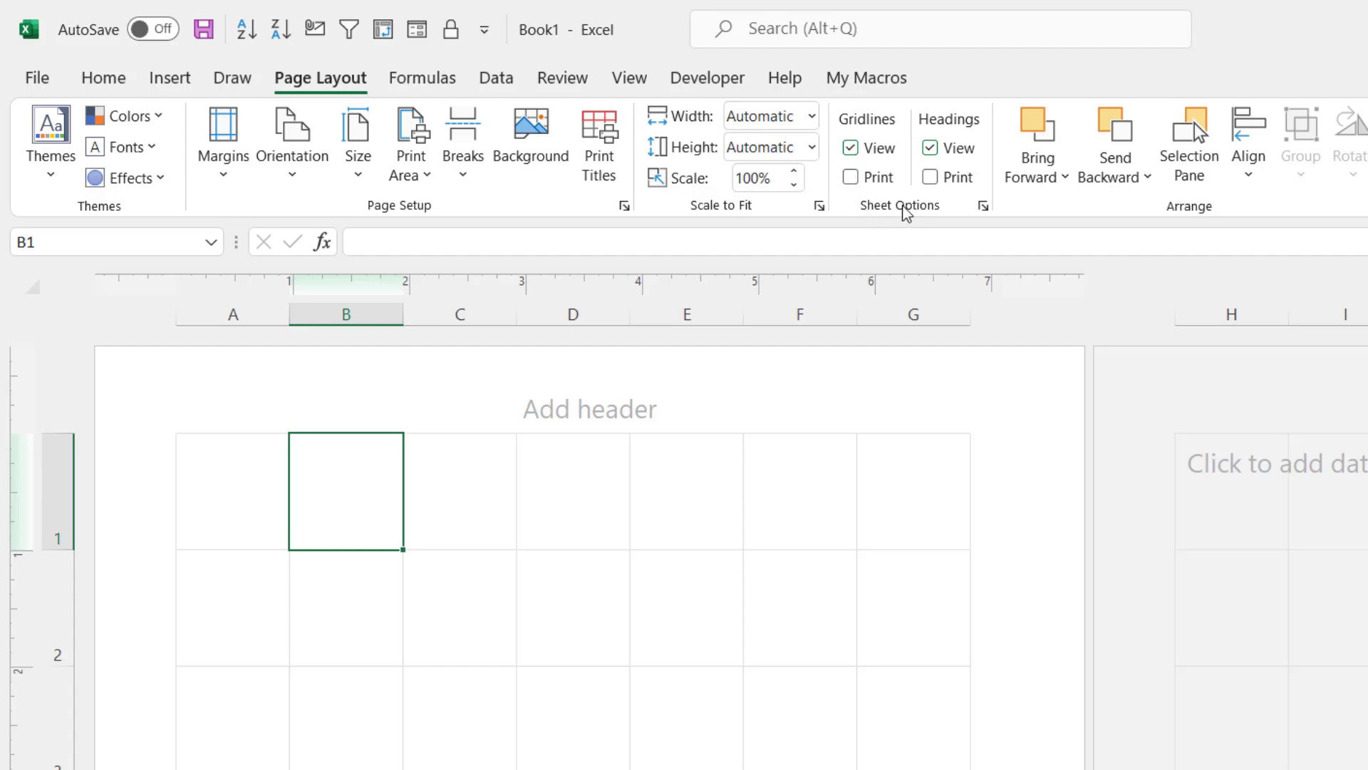
pyautogui.click(851, 179)
pyautogui.click(621, 79)
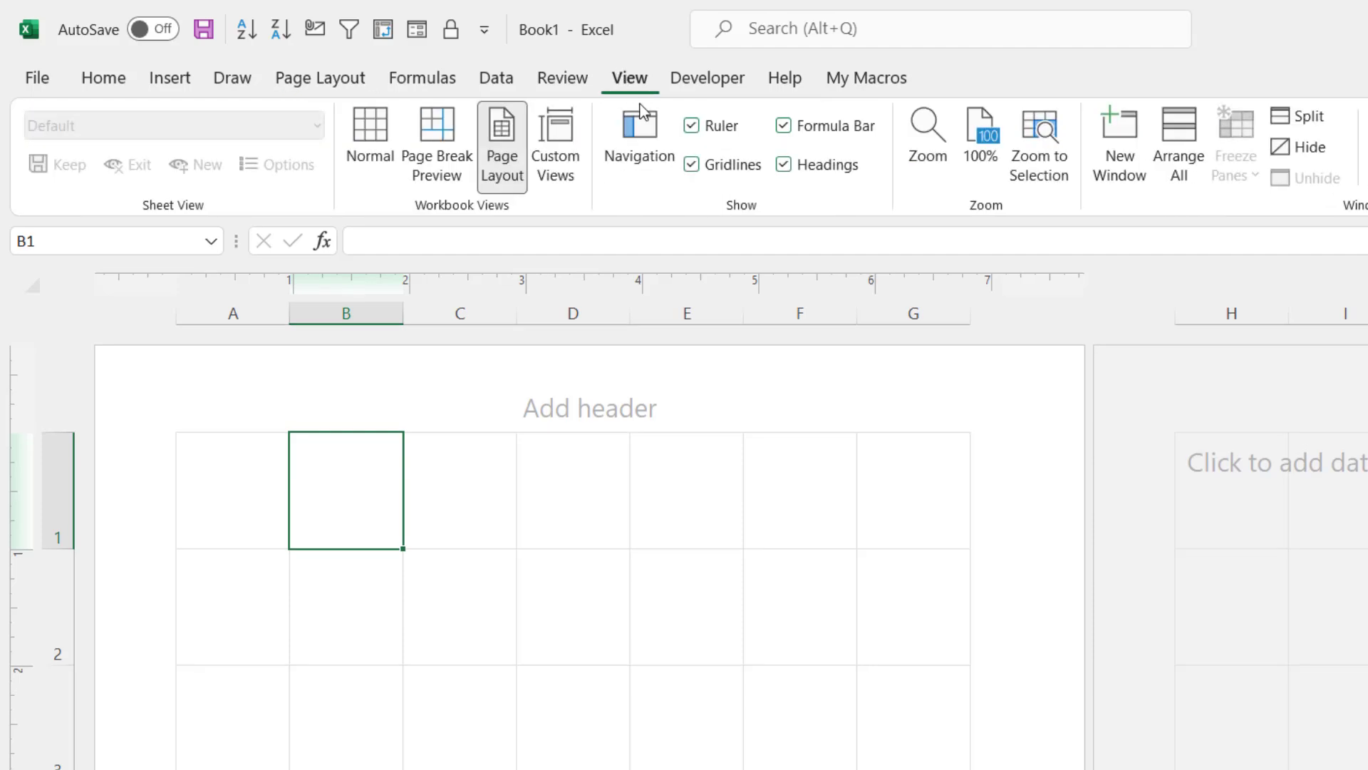
pyautogui.click(691, 127)
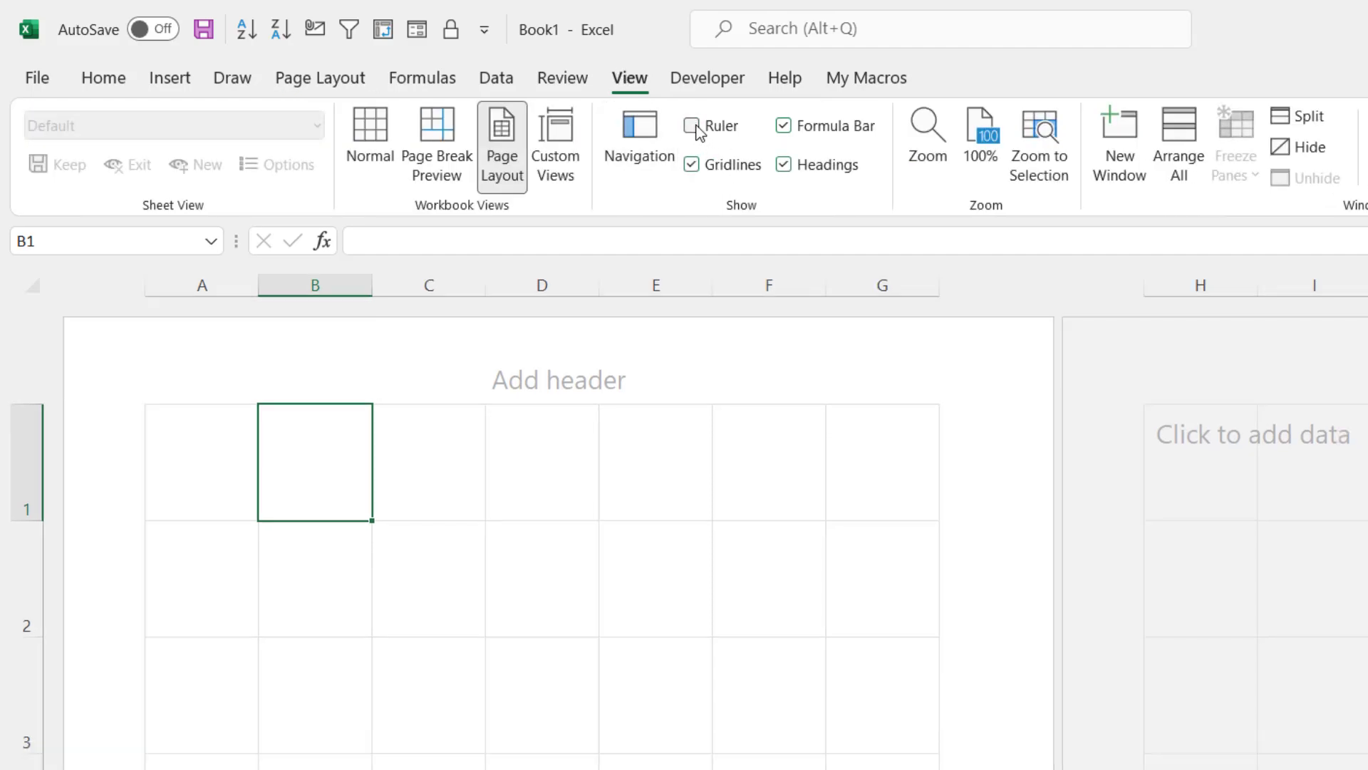
pyautogui.click(691, 126)
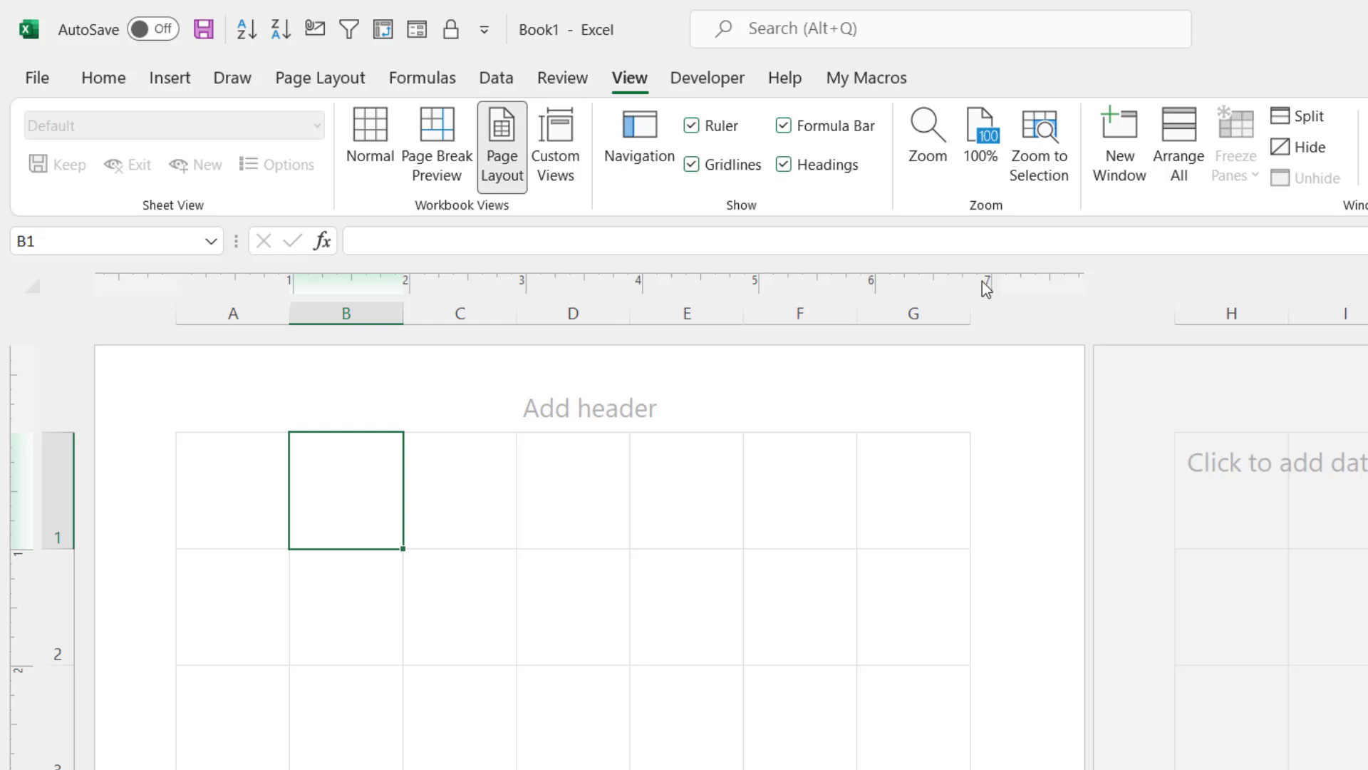
pyautogui.click(298, 80)
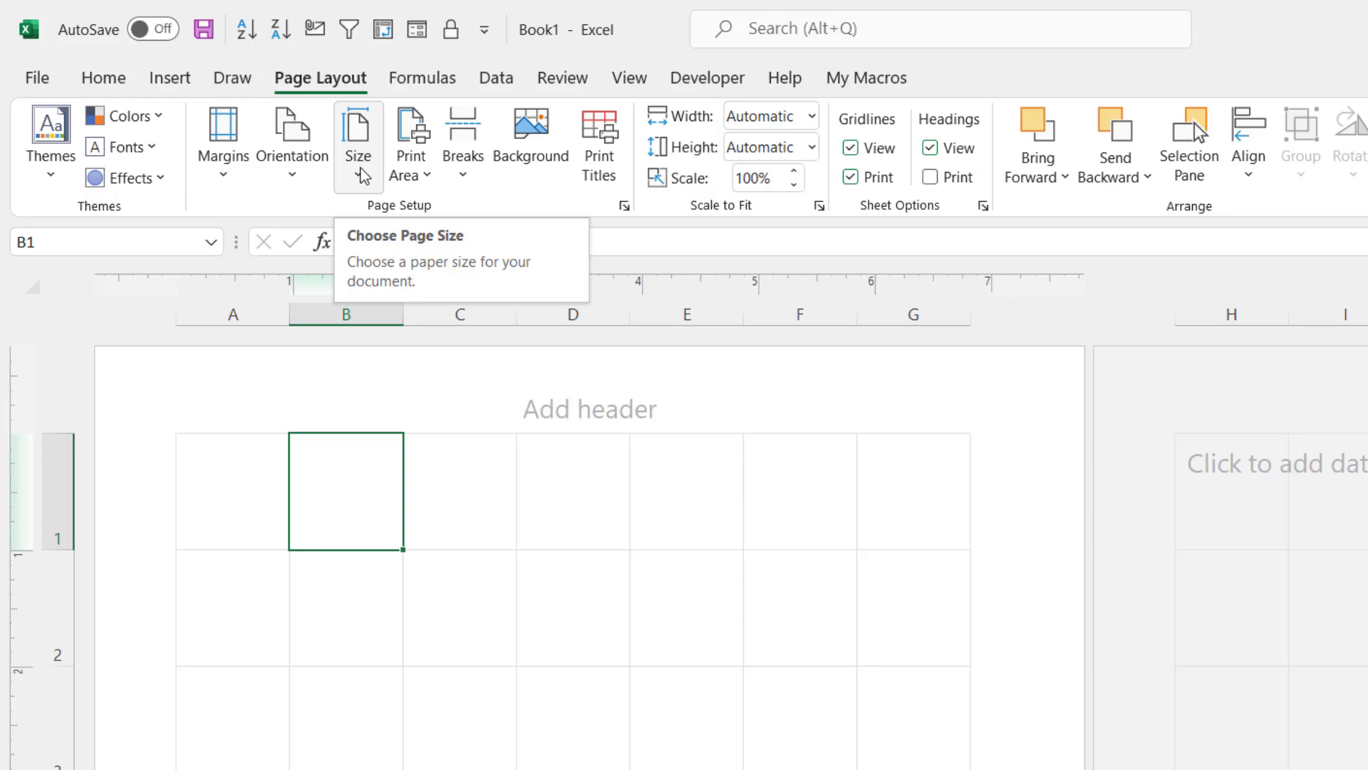
pyautogui.click(357, 170)
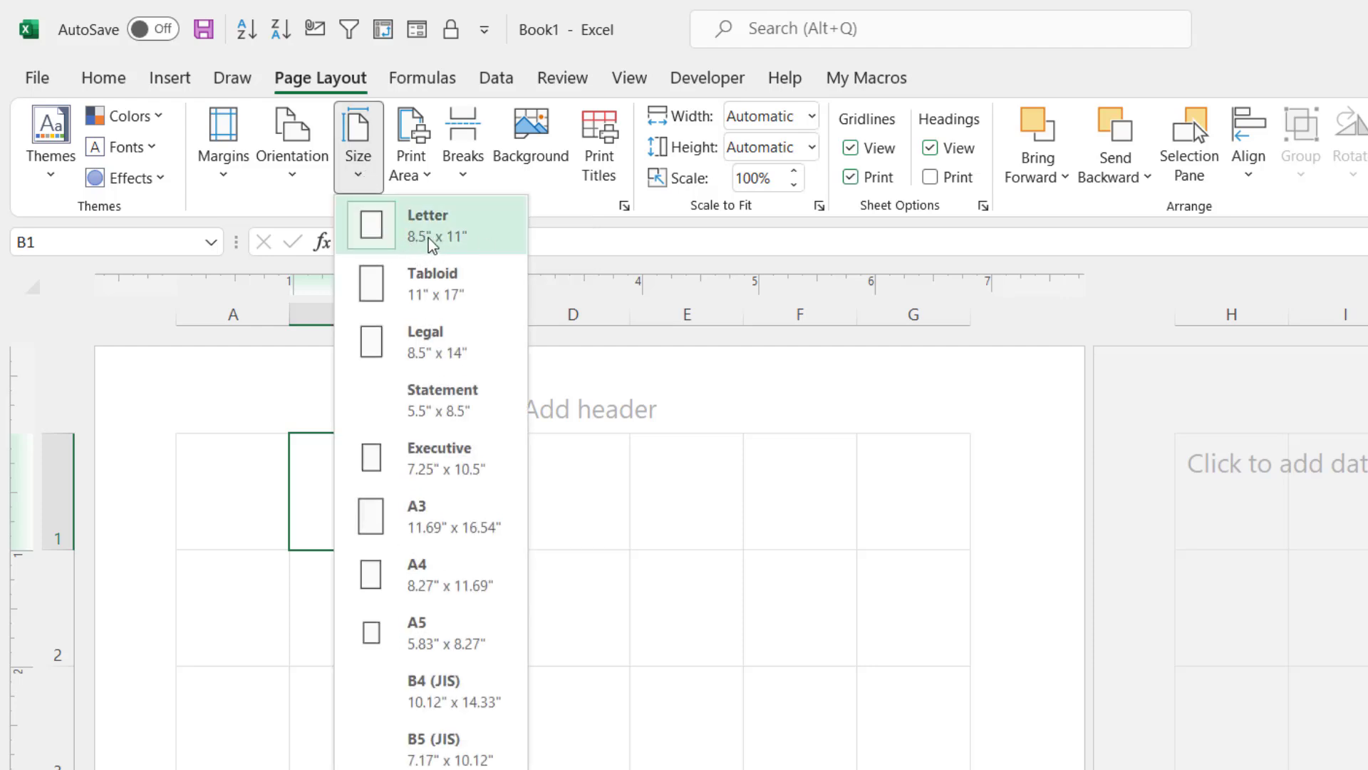
pyautogui.click(438, 522)
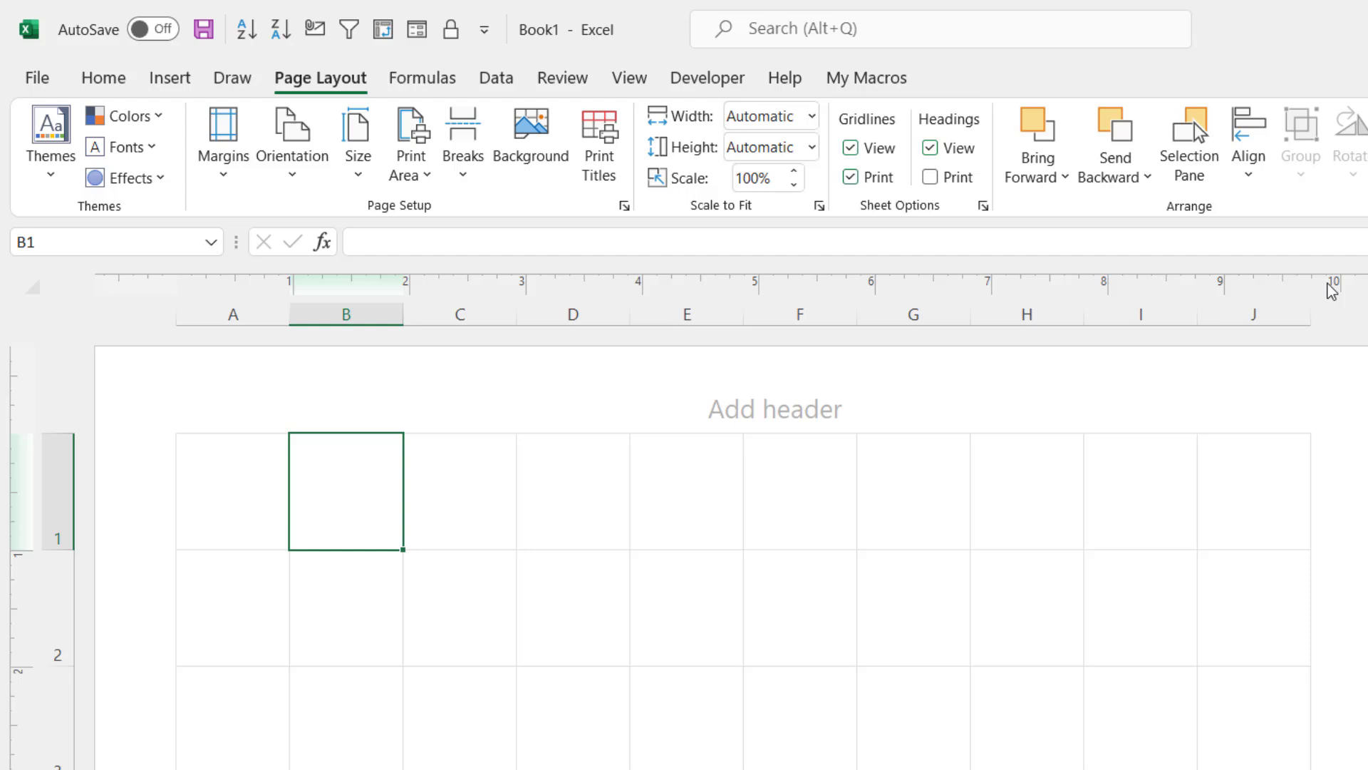
pyautogui.click(355, 175)
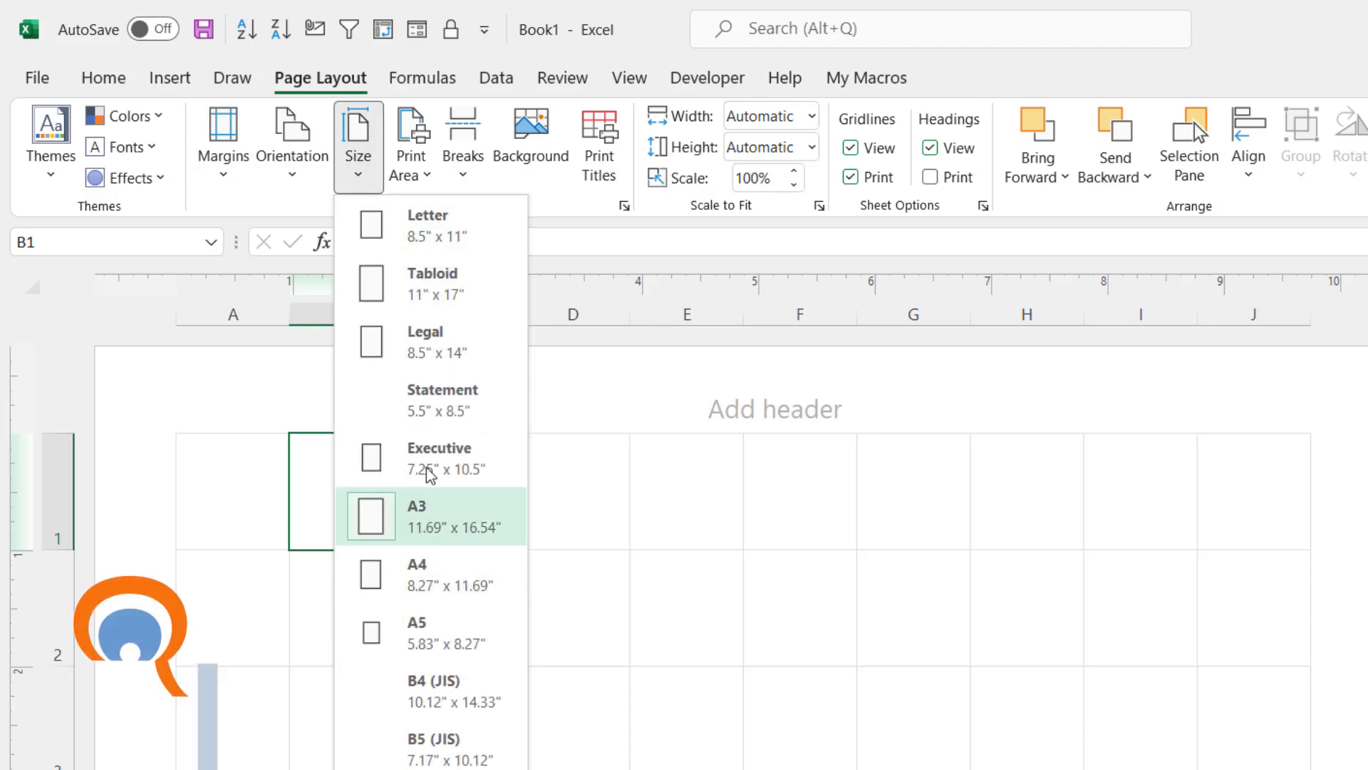
pyautogui.click(355, 182)
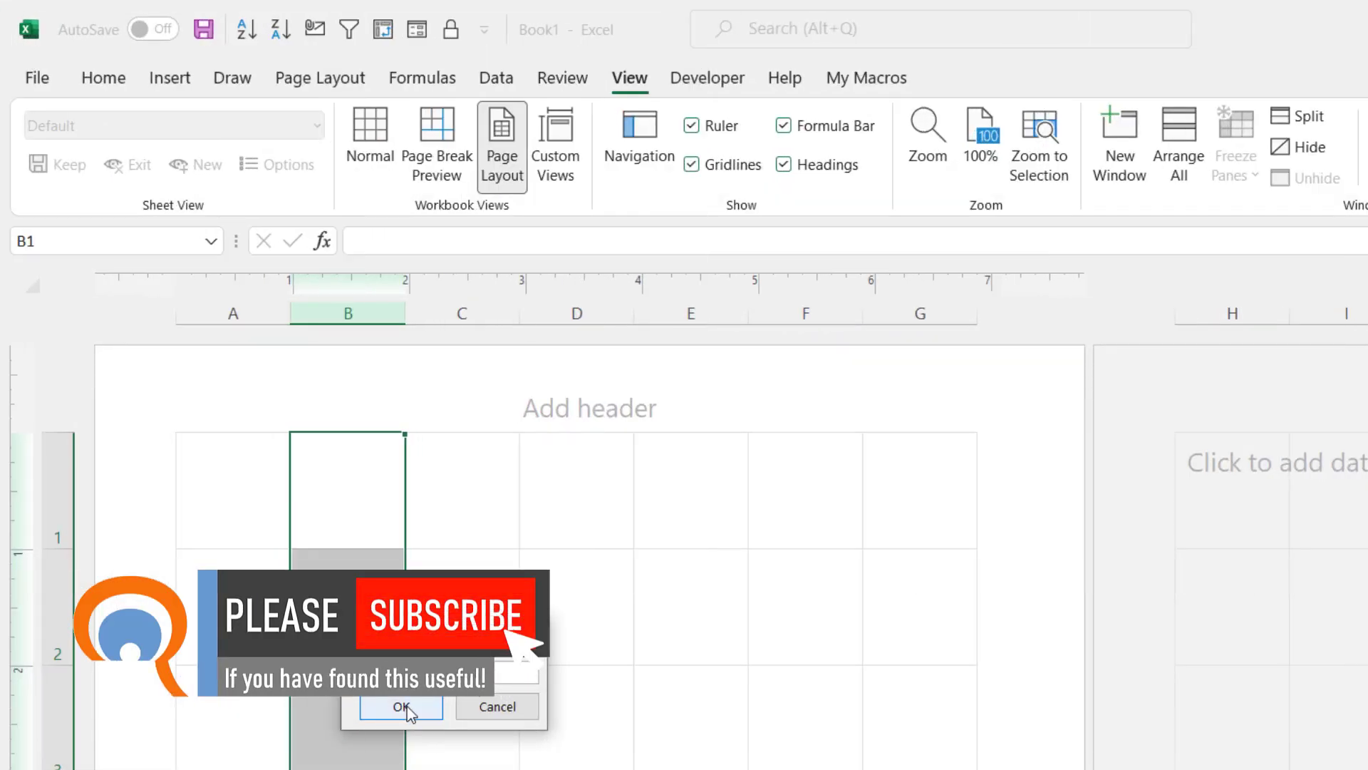
pyautogui.click(400, 705)
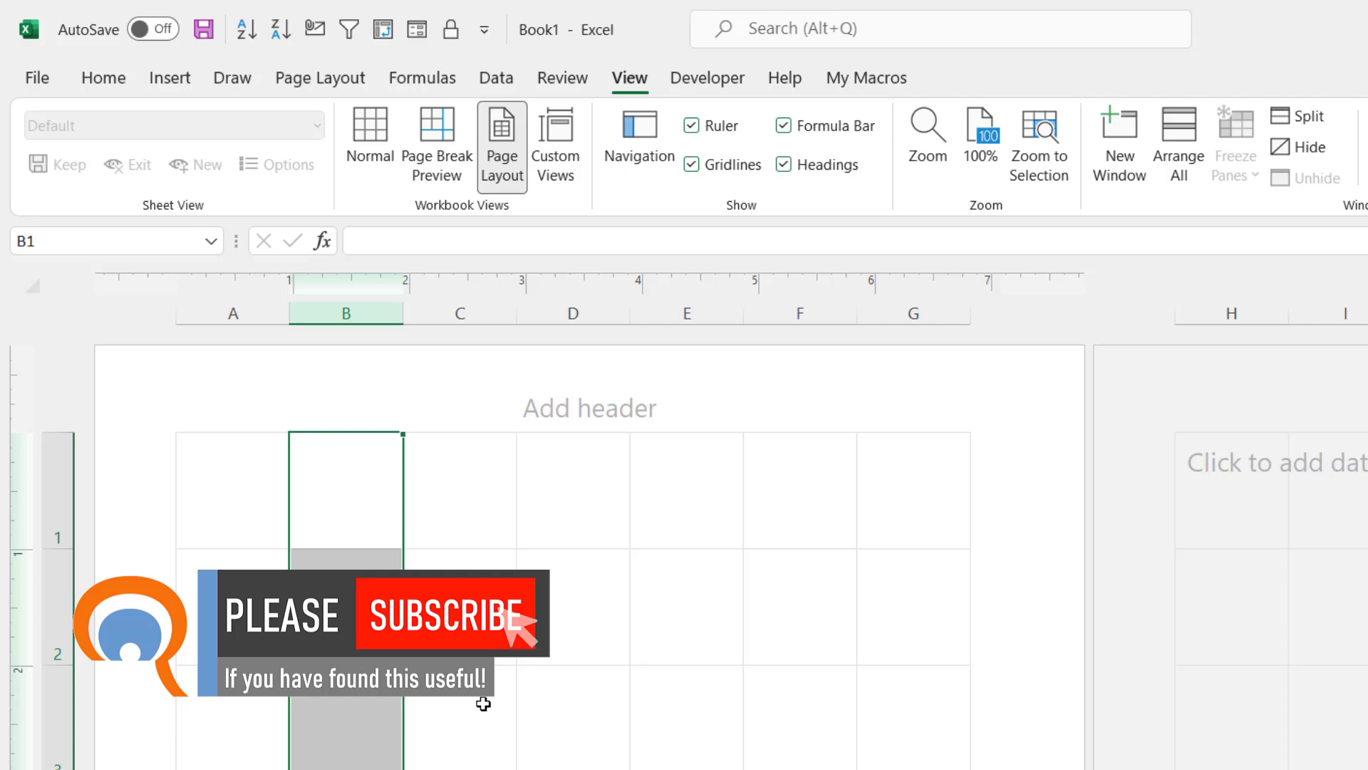